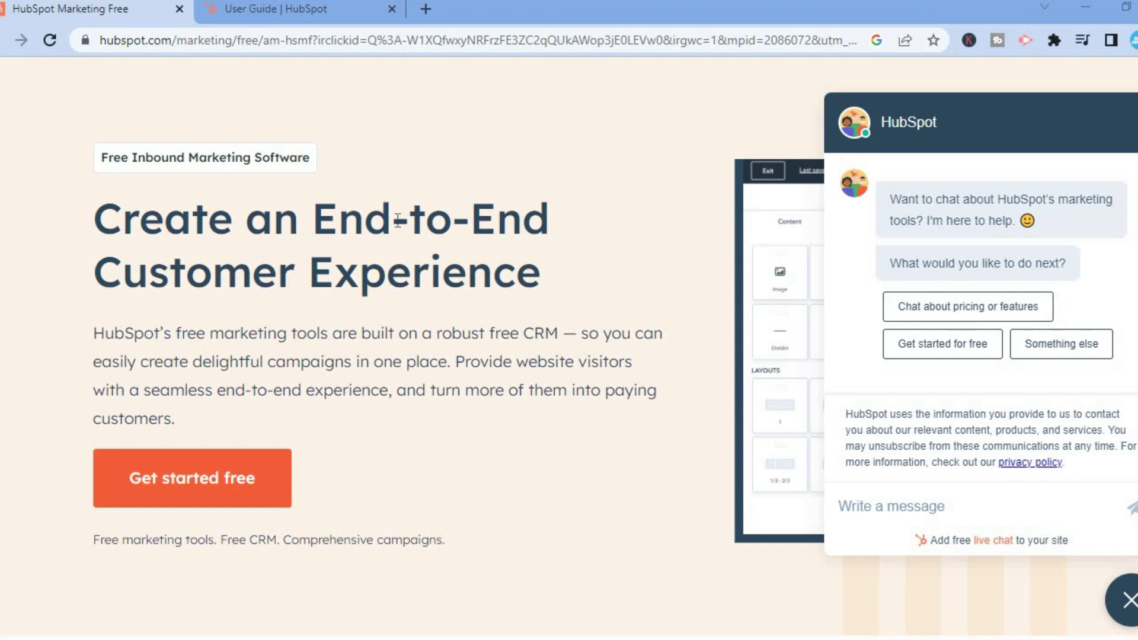
# Step: Switch to the open HubSpot user guide page and show the guide for Marketing Hub Free
pyautogui.click(303, 12)
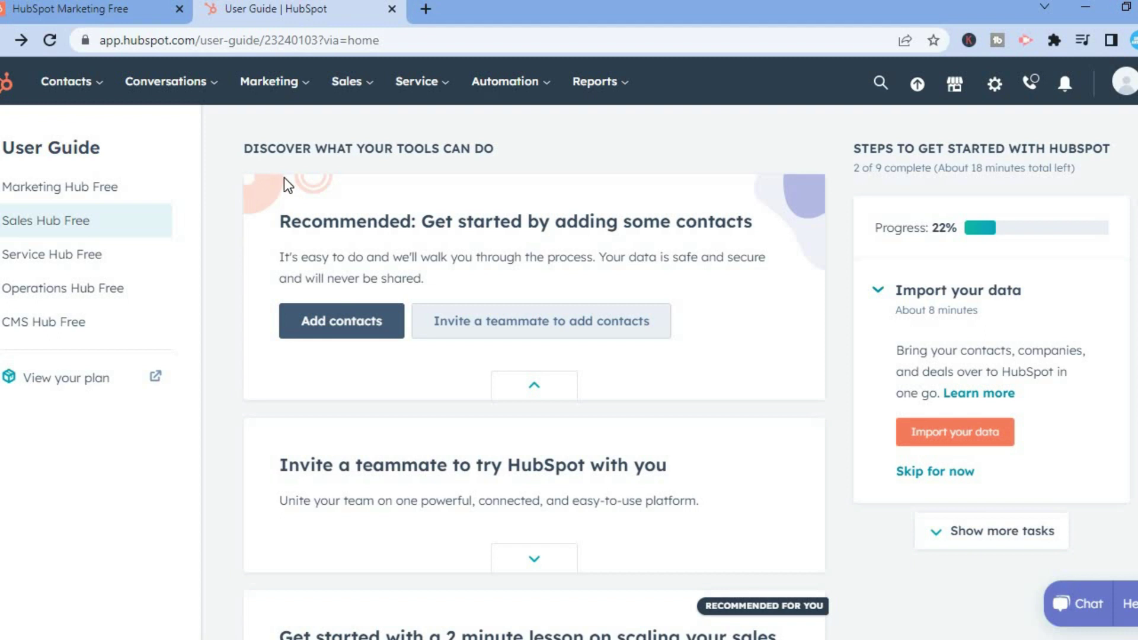
pyautogui.click(112, 196)
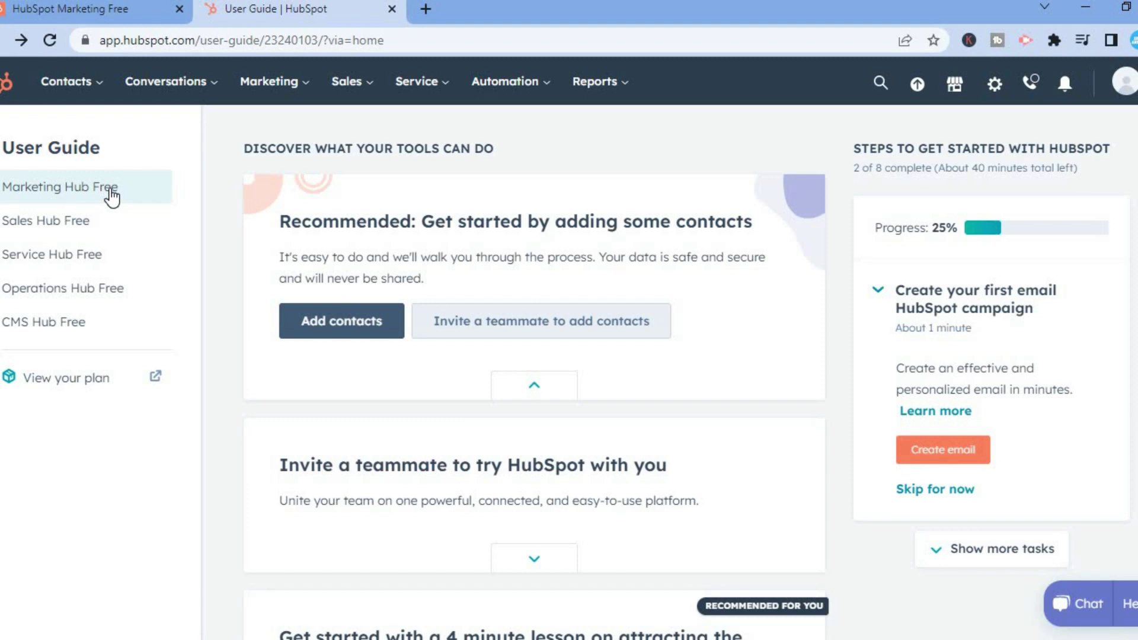
# Step: Examine which tools are offered for Marketing, Sales, Service, Automation and Reports, including those reserved for paid plans
pyautogui.click(275, 93)
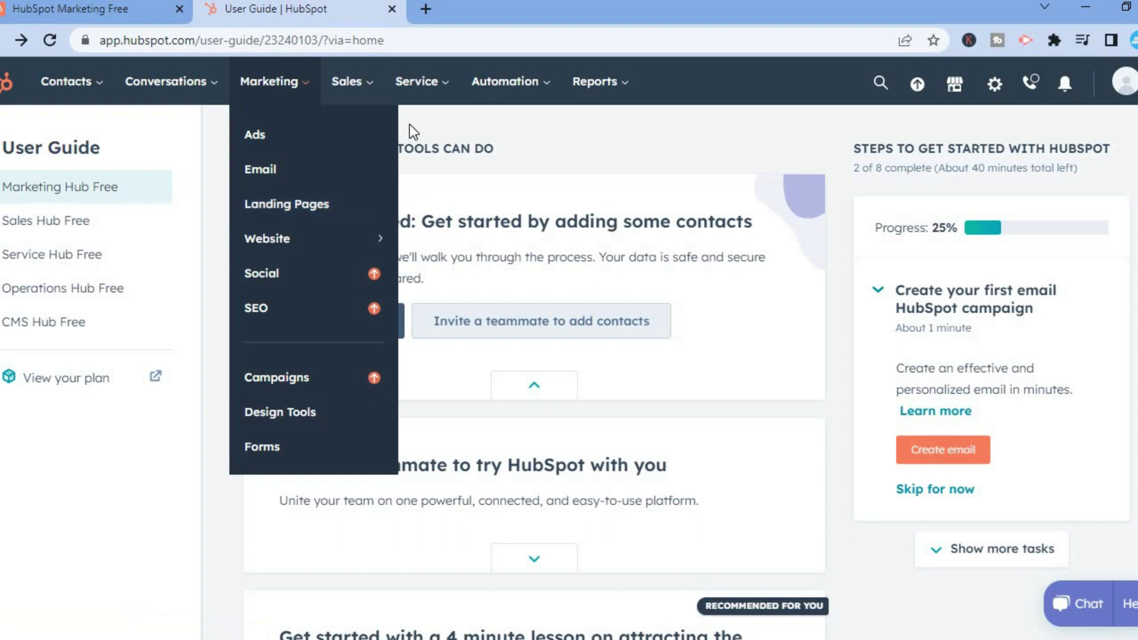
pyautogui.moveTo(370, 90)
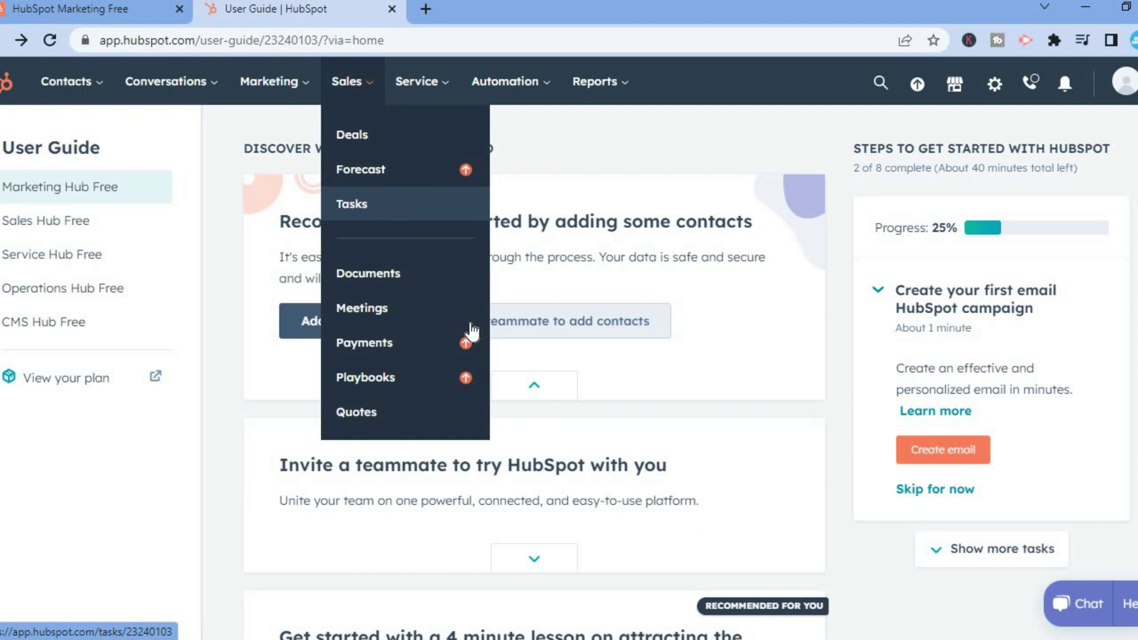
pyautogui.moveTo(466, 346)
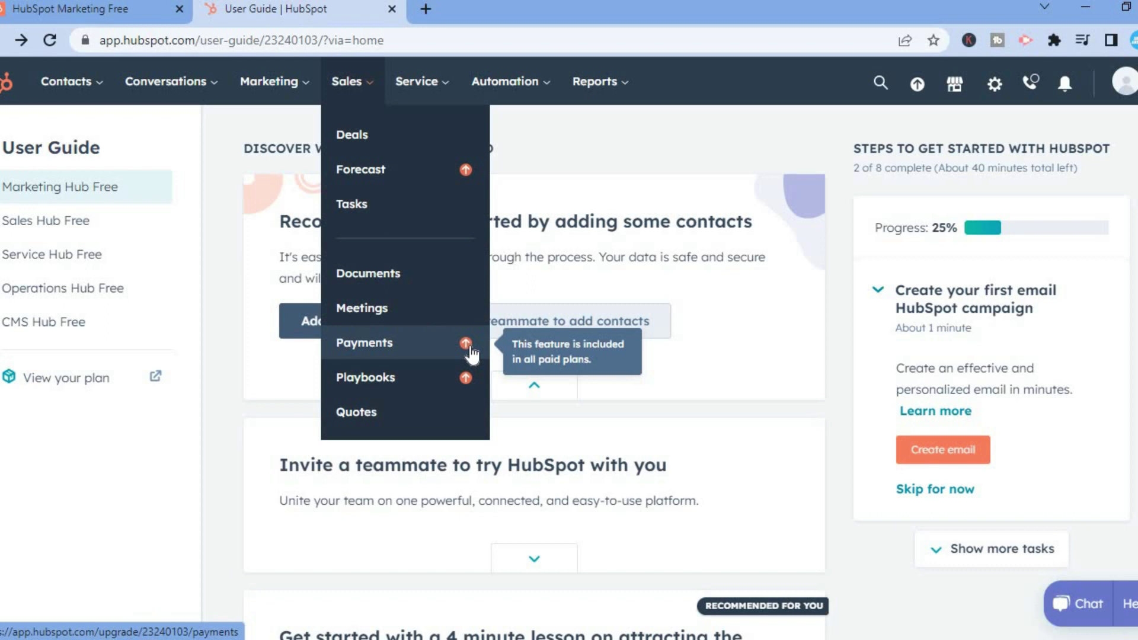
pyautogui.click(445, 90)
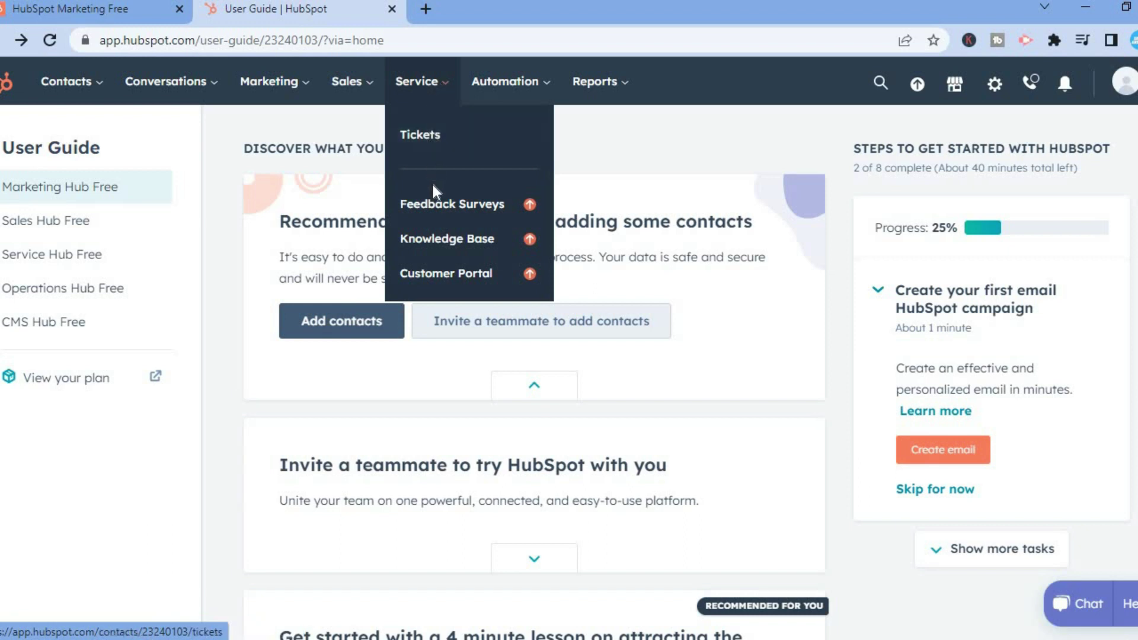
pyautogui.moveTo(442, 210)
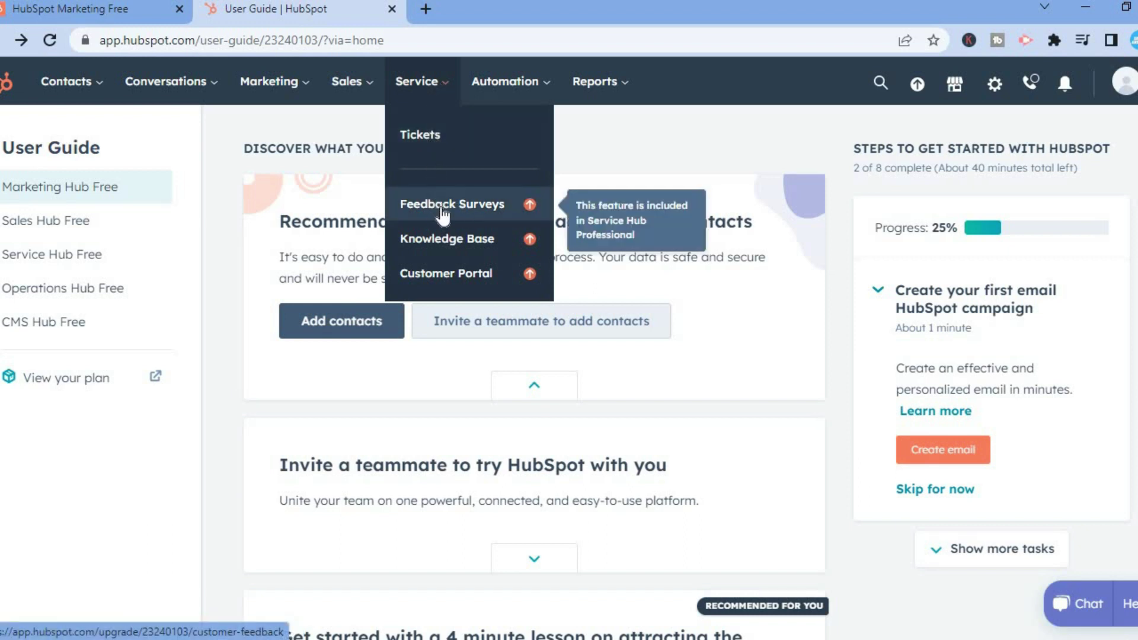
pyautogui.moveTo(444, 252)
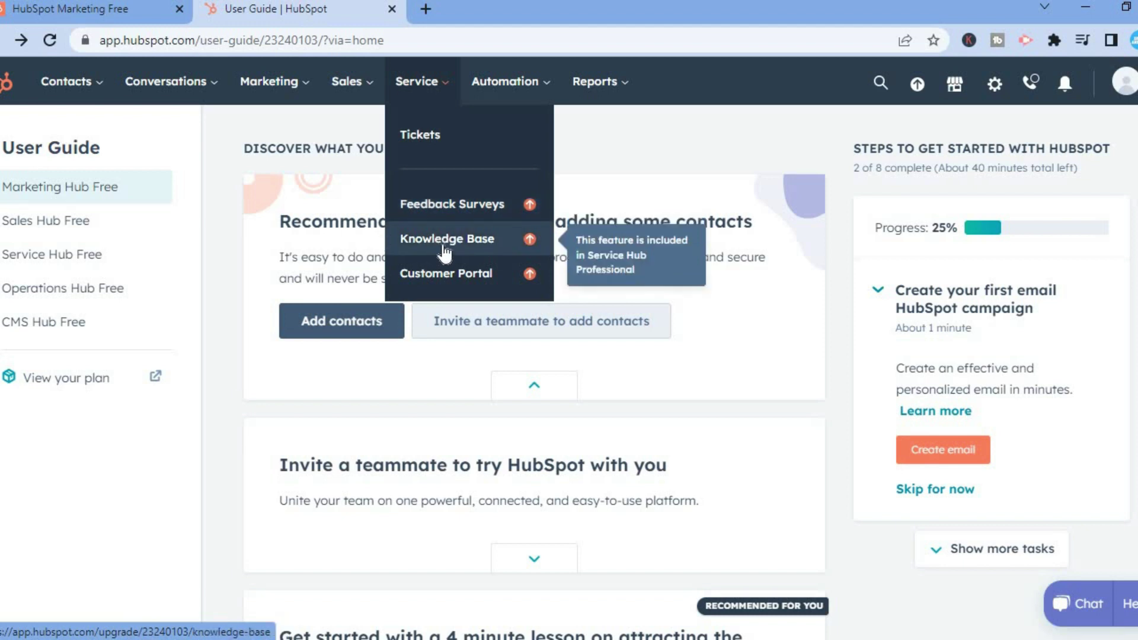
pyautogui.moveTo(452, 275)
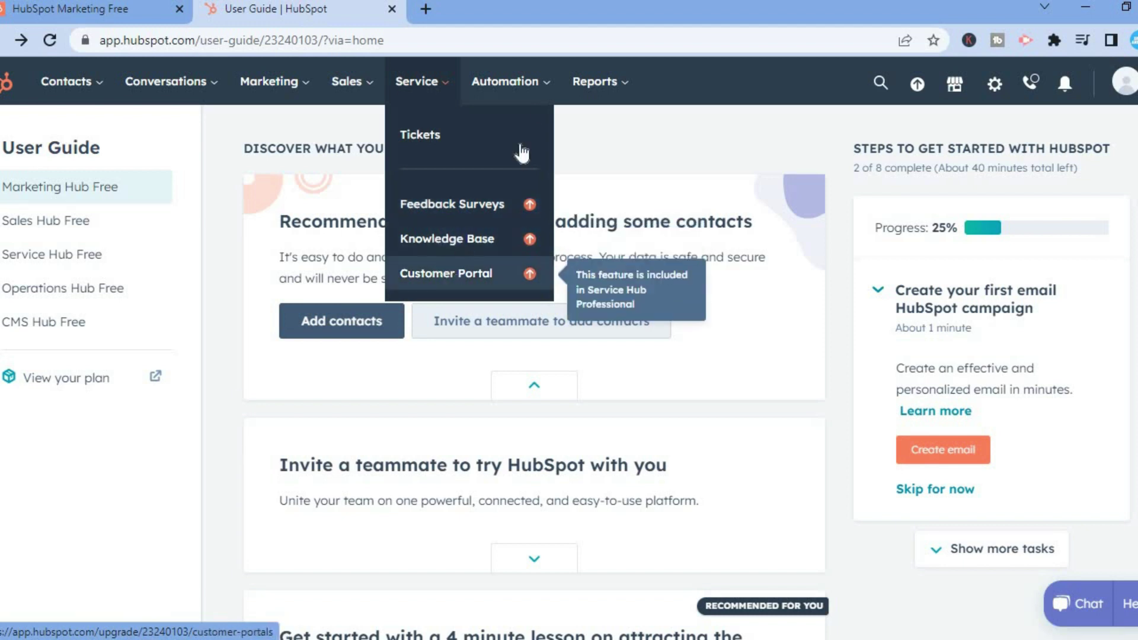
pyautogui.moveTo(531, 89)
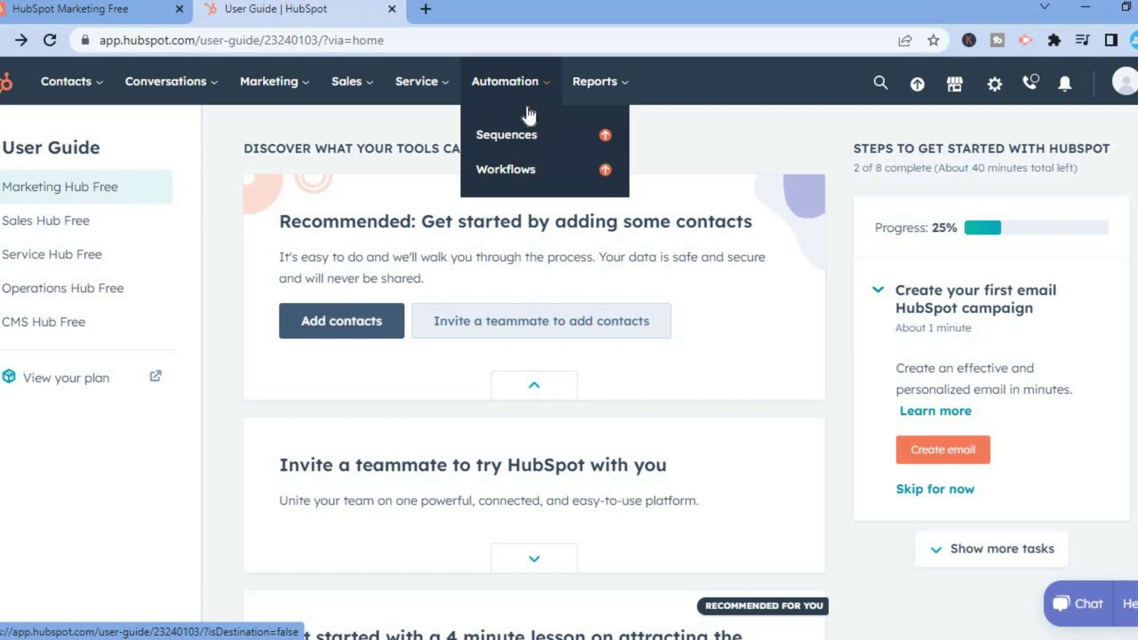
pyautogui.moveTo(584, 94)
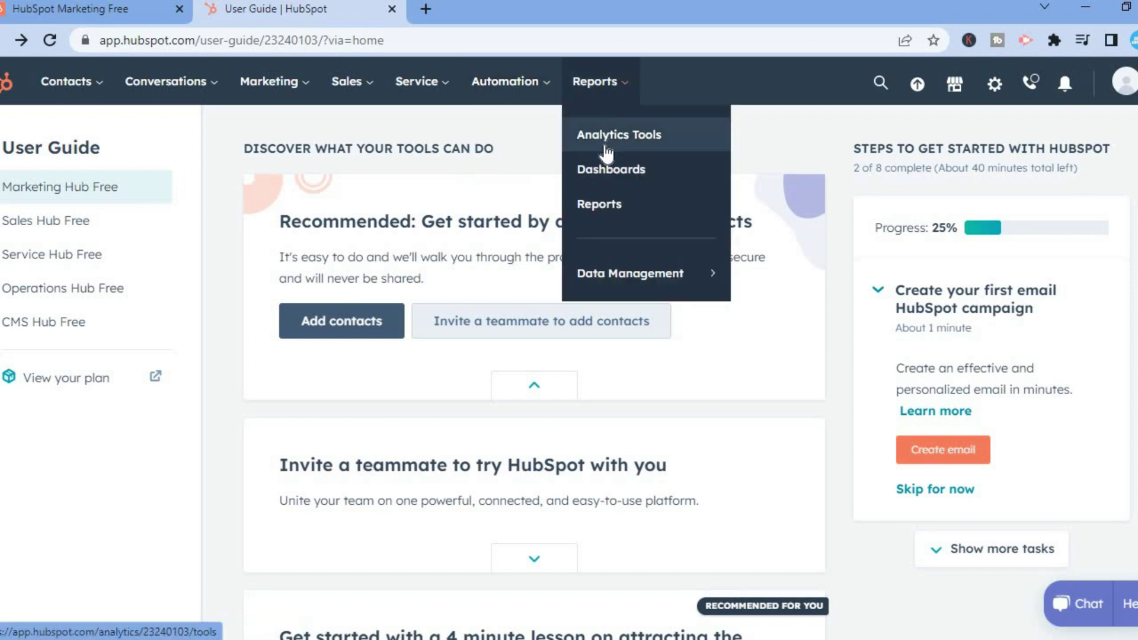
pyautogui.moveTo(604, 273)
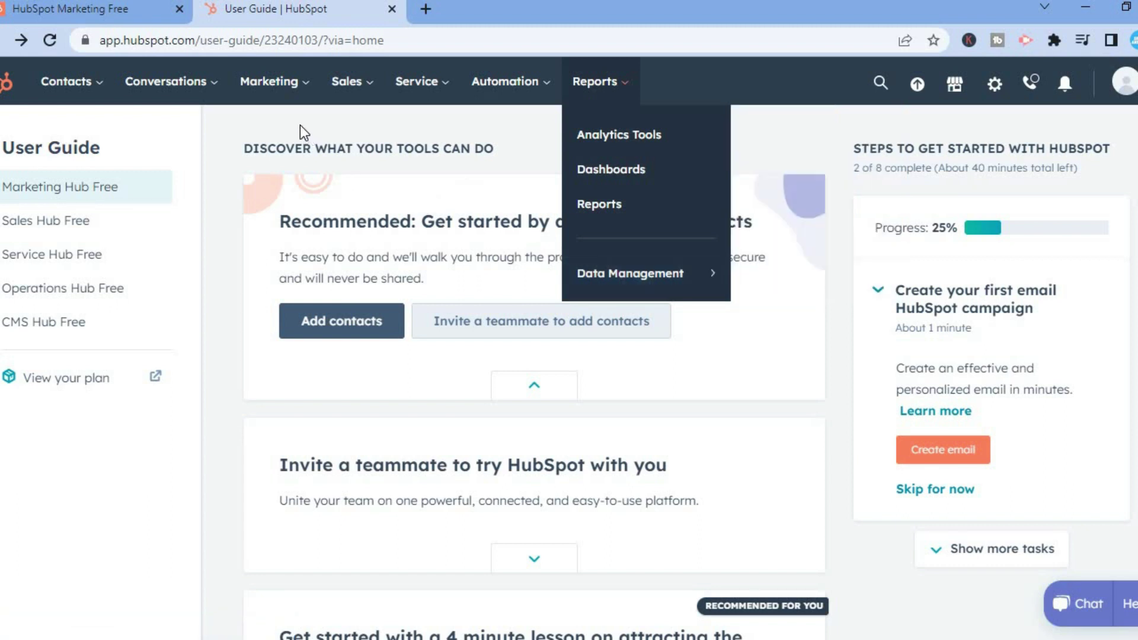
pyautogui.moveTo(135, 106)
# Step: Create a new marketing landing page with the page name "test"
pyautogui.moveTo(272, 94)
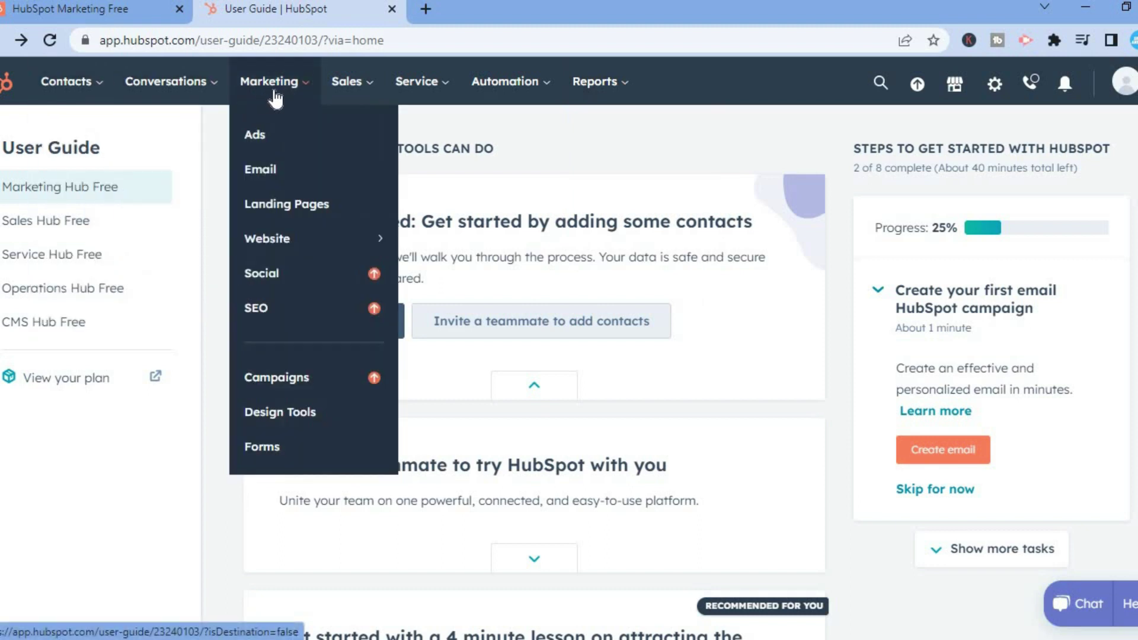
pyautogui.click(307, 204)
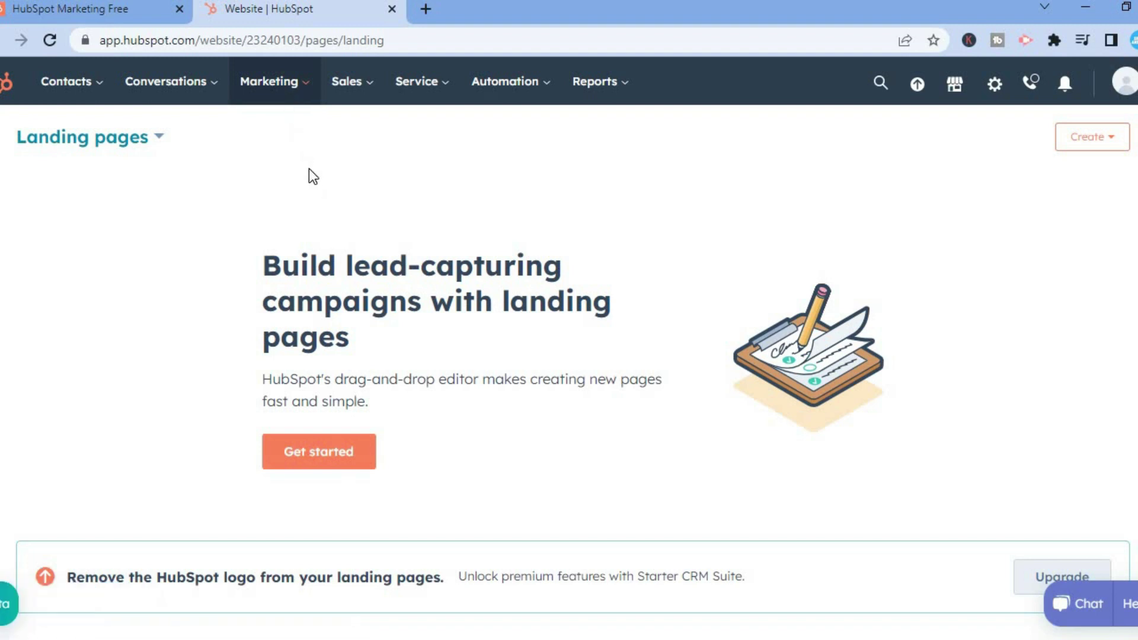
pyautogui.click(305, 458)
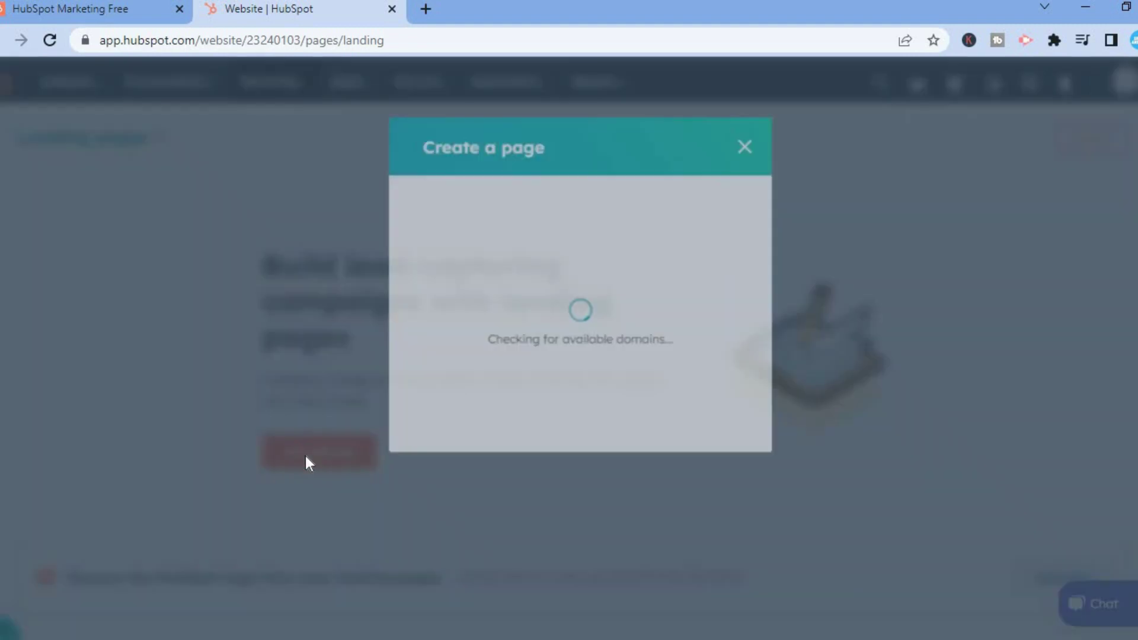
pyautogui.click(467, 320)
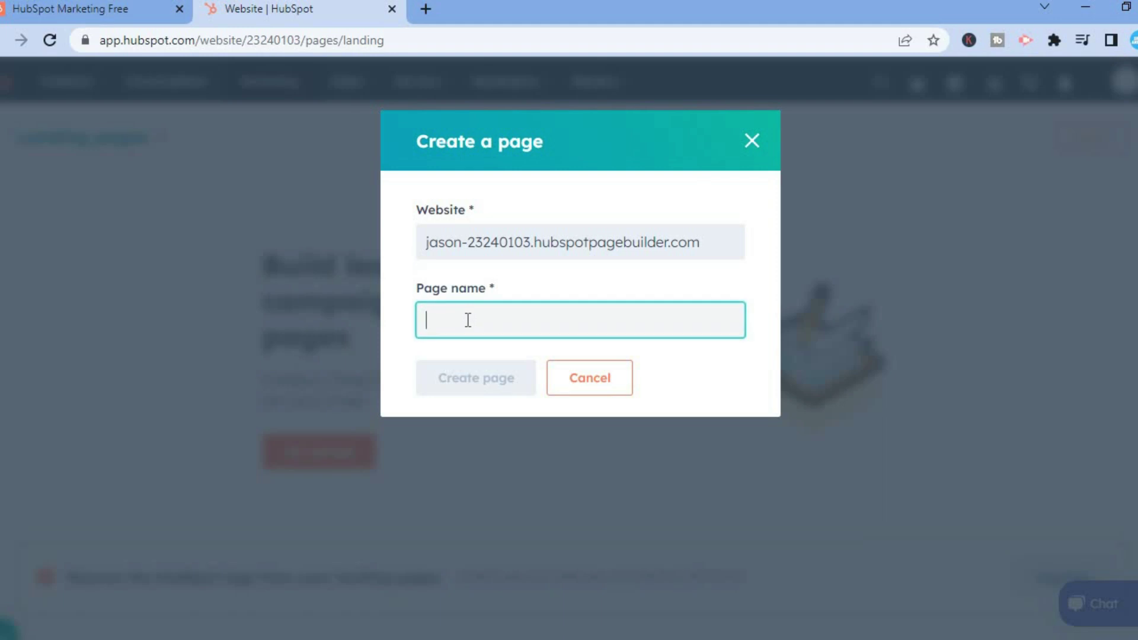
pyautogui.write('test')
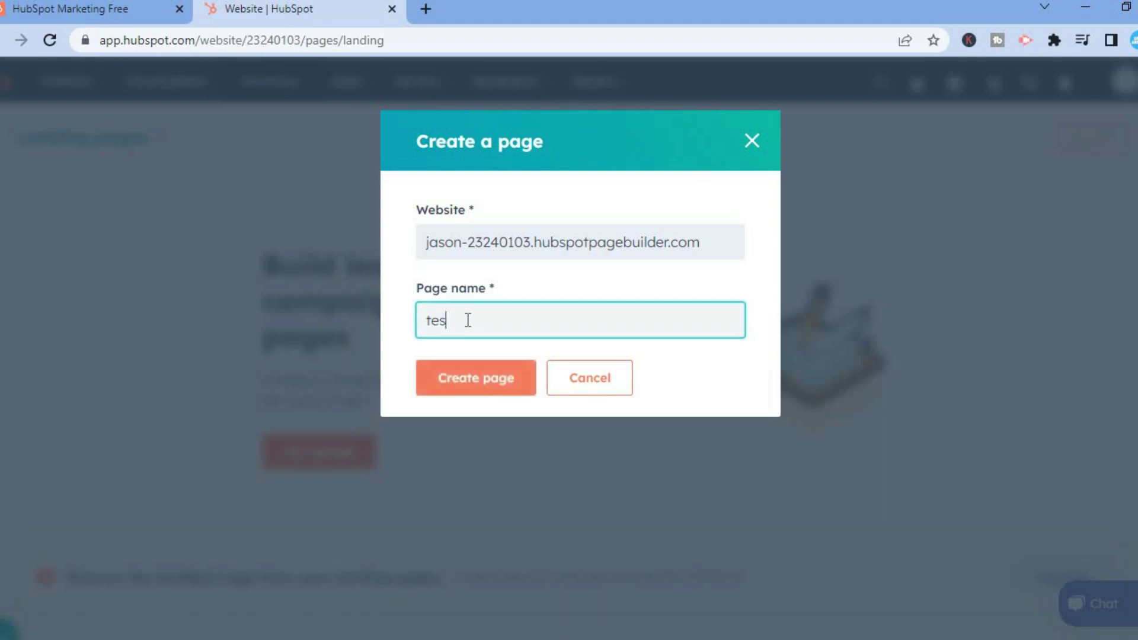
pyautogui.click(472, 396)
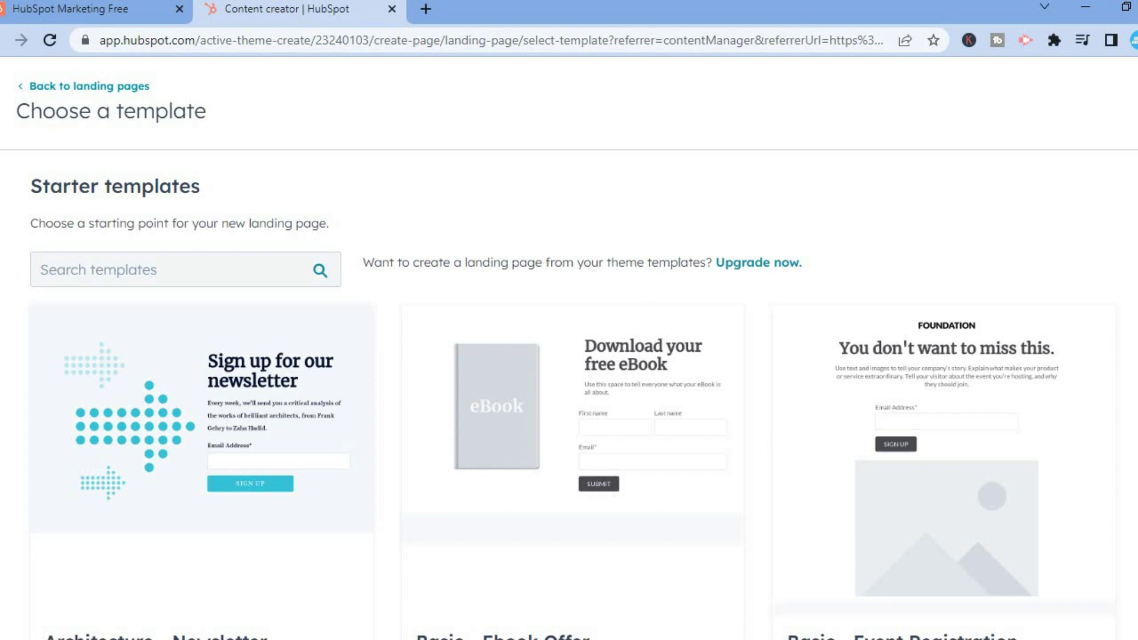
# Step: Browse the starter templates and select the Basic - Ebook Offer template for the landing page
pyautogui.scroll(-3, 573, 395)
pyautogui.scroll(-7, 572, 395)
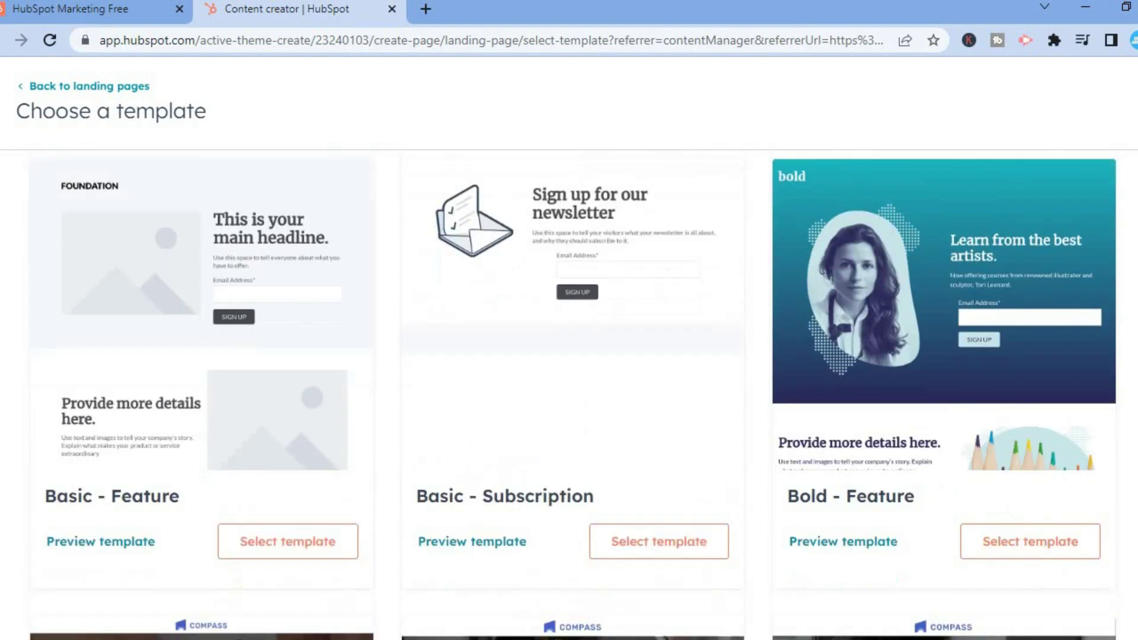
pyautogui.scroll(-3, 573, 395)
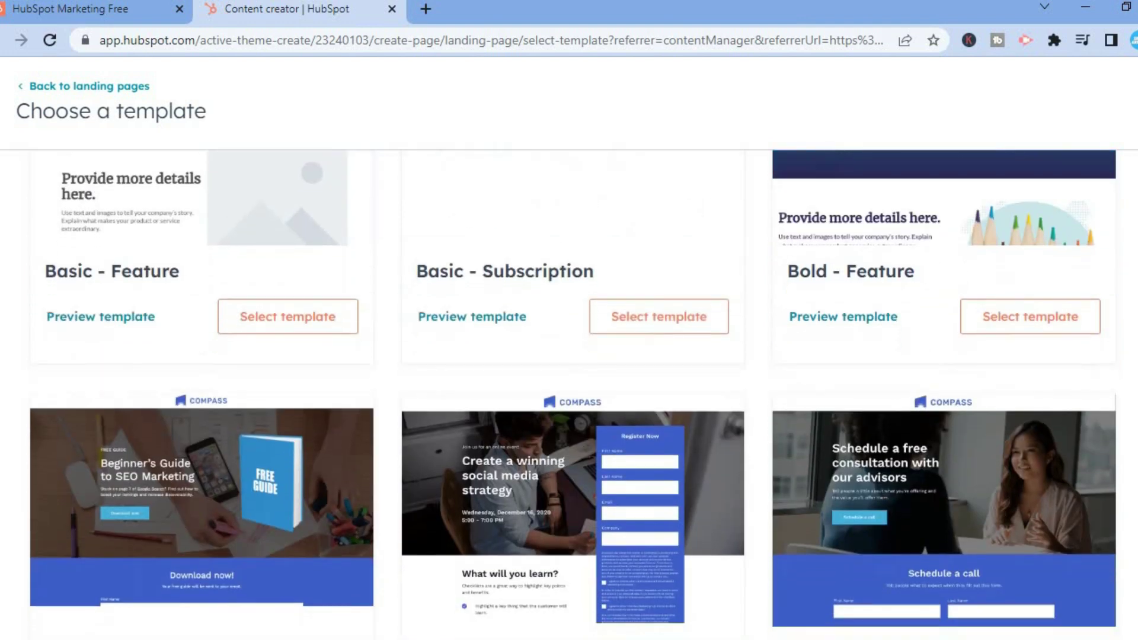
pyautogui.scroll(8, 572, 395)
pyautogui.scroll(1, 573, 395)
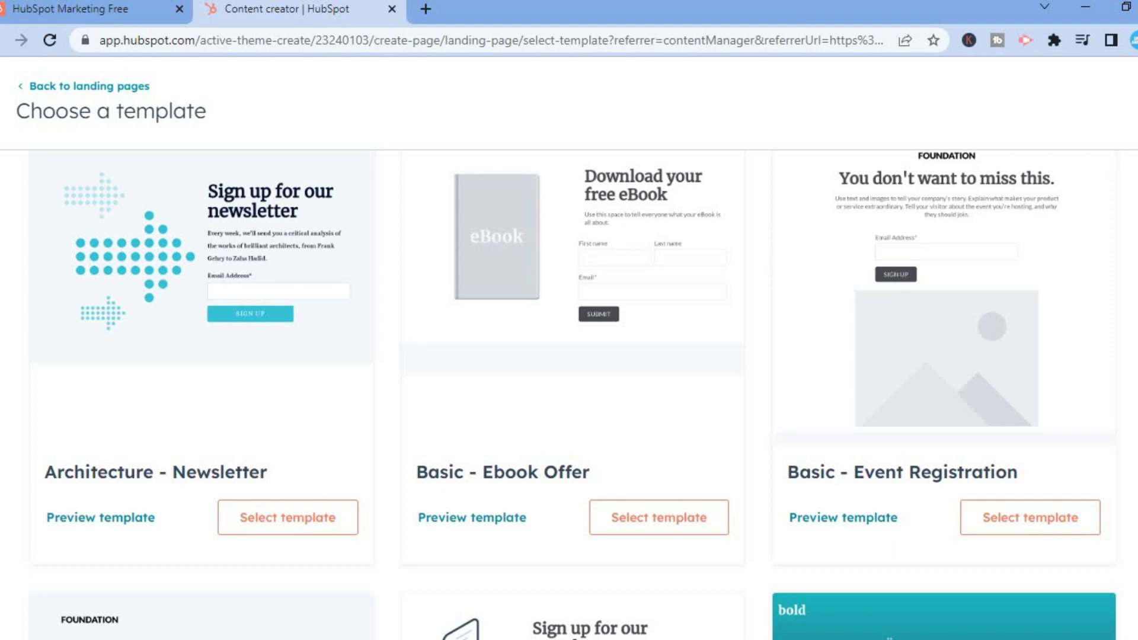
pyautogui.scroll(2, 485, 414)
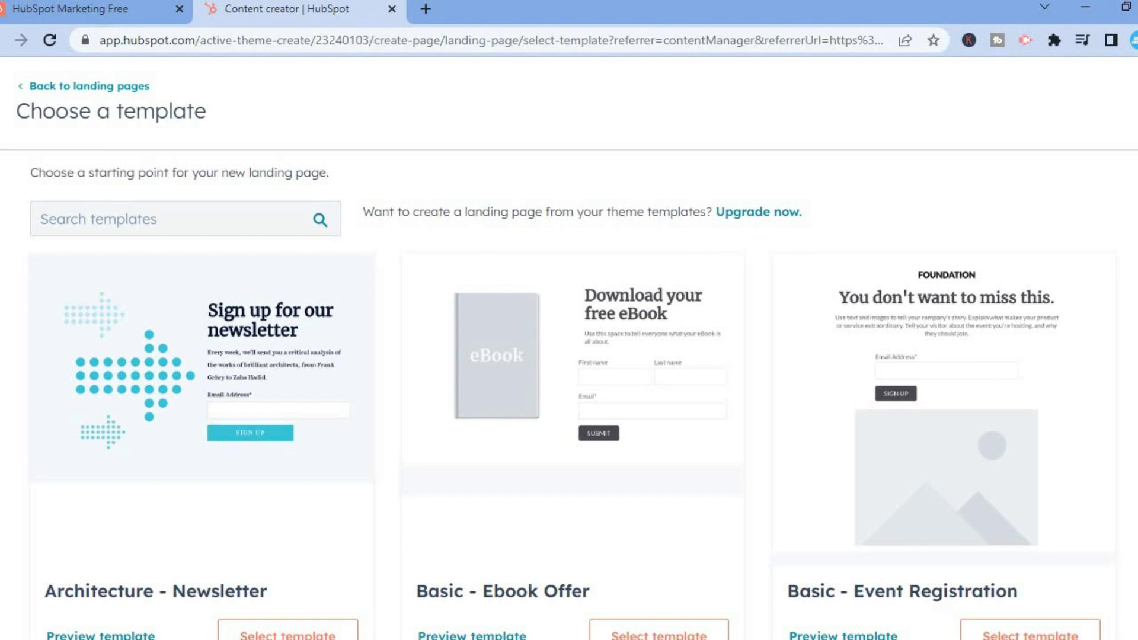
pyautogui.scroll(-5, 666, 330)
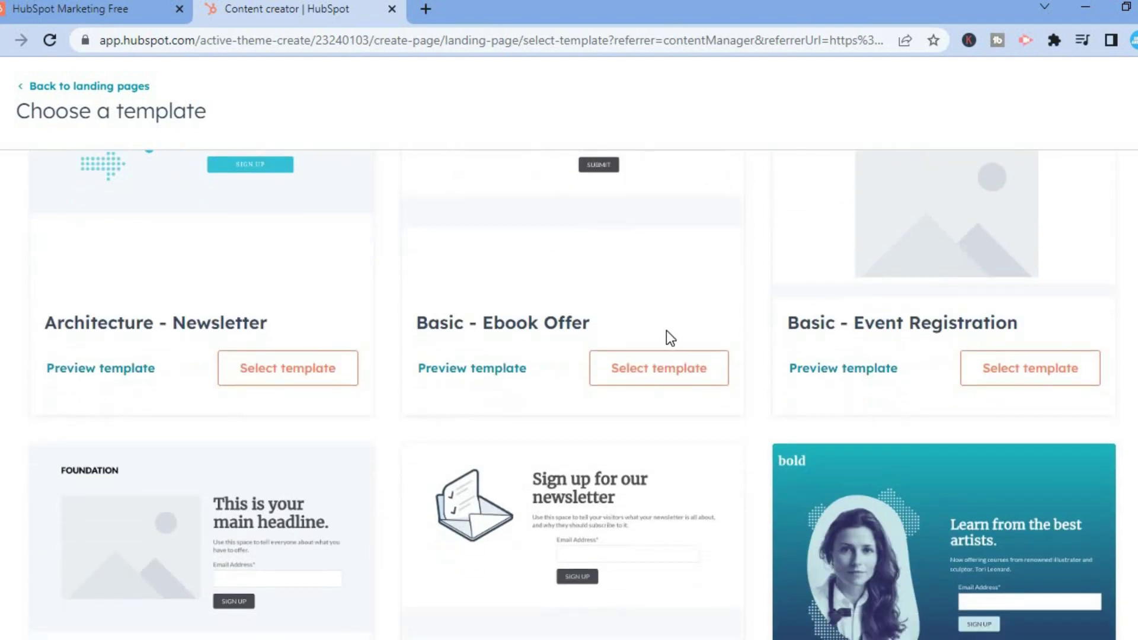
pyautogui.click(659, 376)
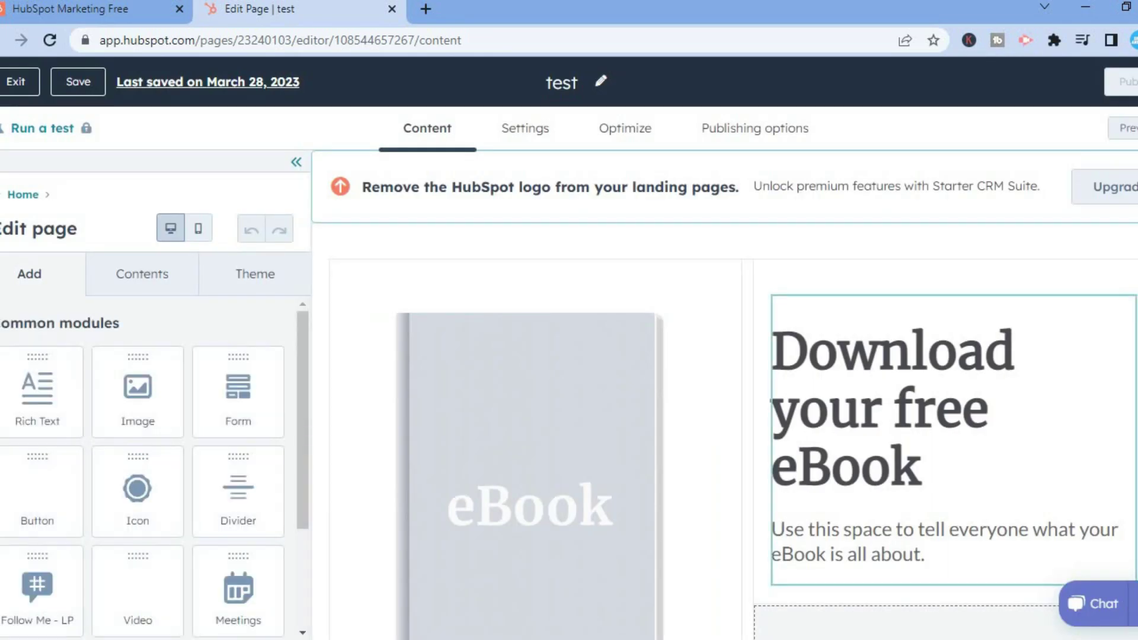
# Step: Select the eBook cover image on the page and examine its alt text, size, maximum dimensions, image loading and link settings
pyautogui.scroll(-3, 1079, 444)
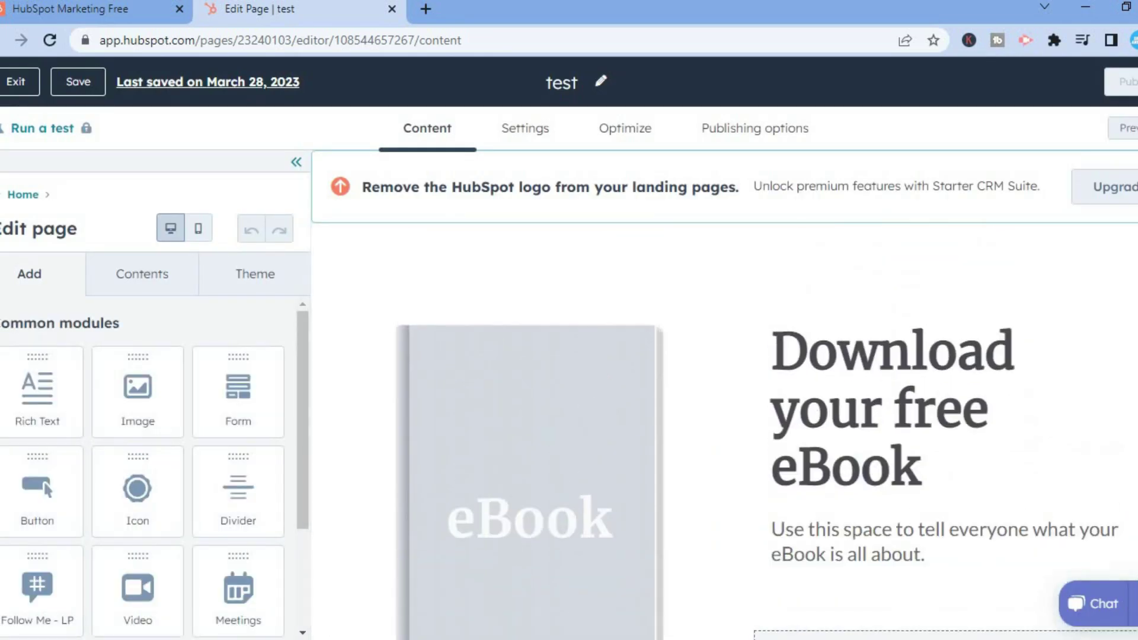
pyautogui.scroll(-2, 460, 389)
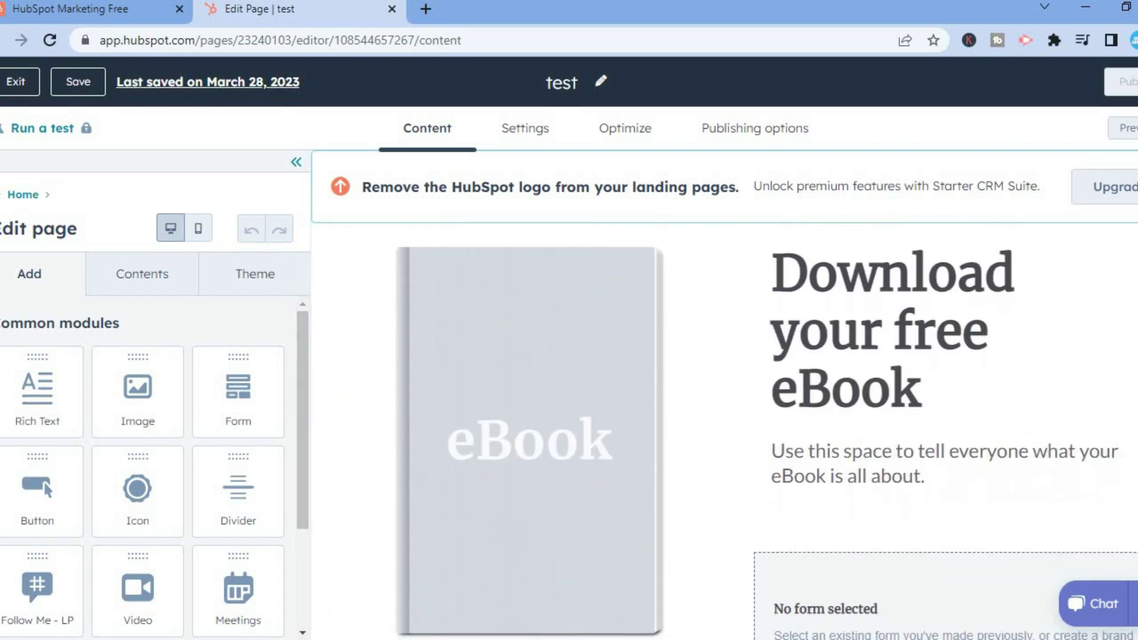
pyautogui.click(543, 436)
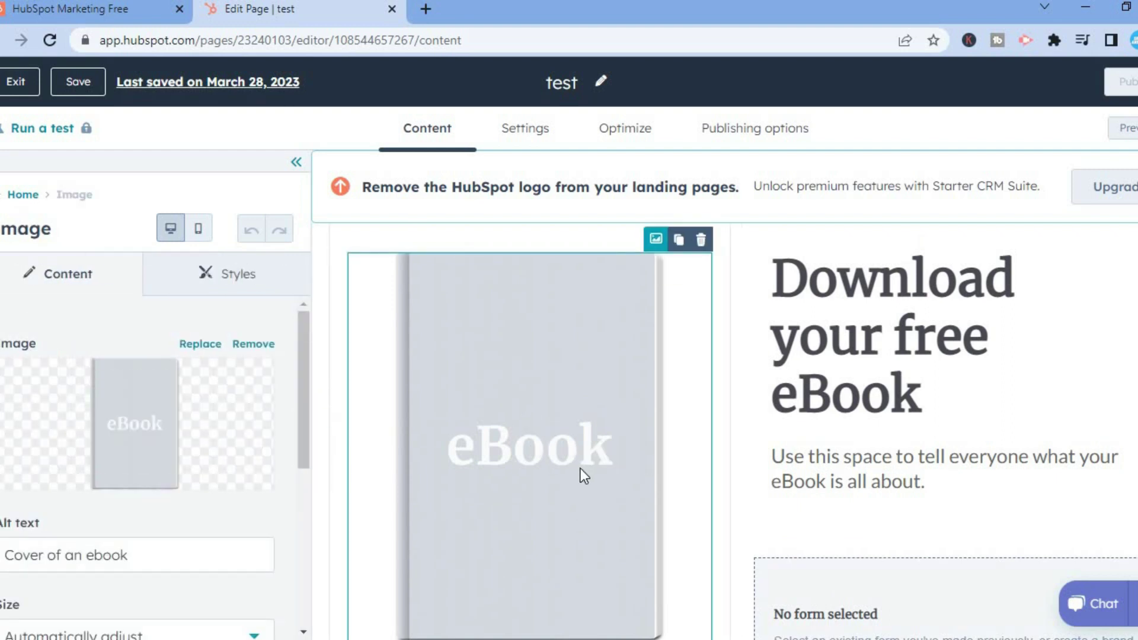
pyautogui.moveTo(251, 424)
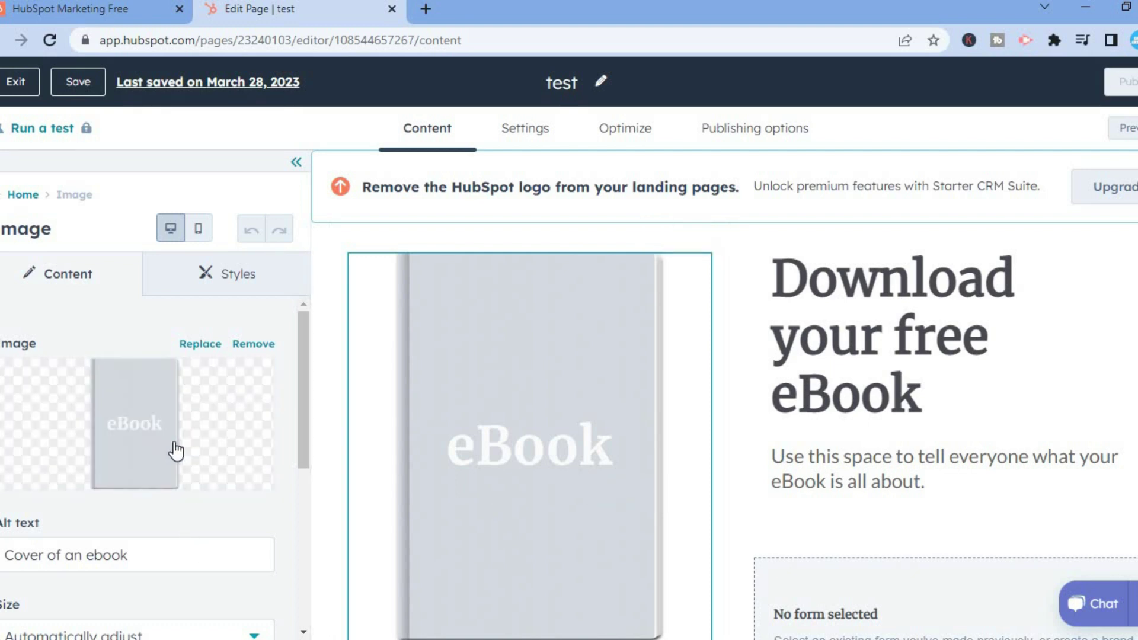
pyautogui.moveTo(305, 393); pyautogui.dragTo(297, 436)
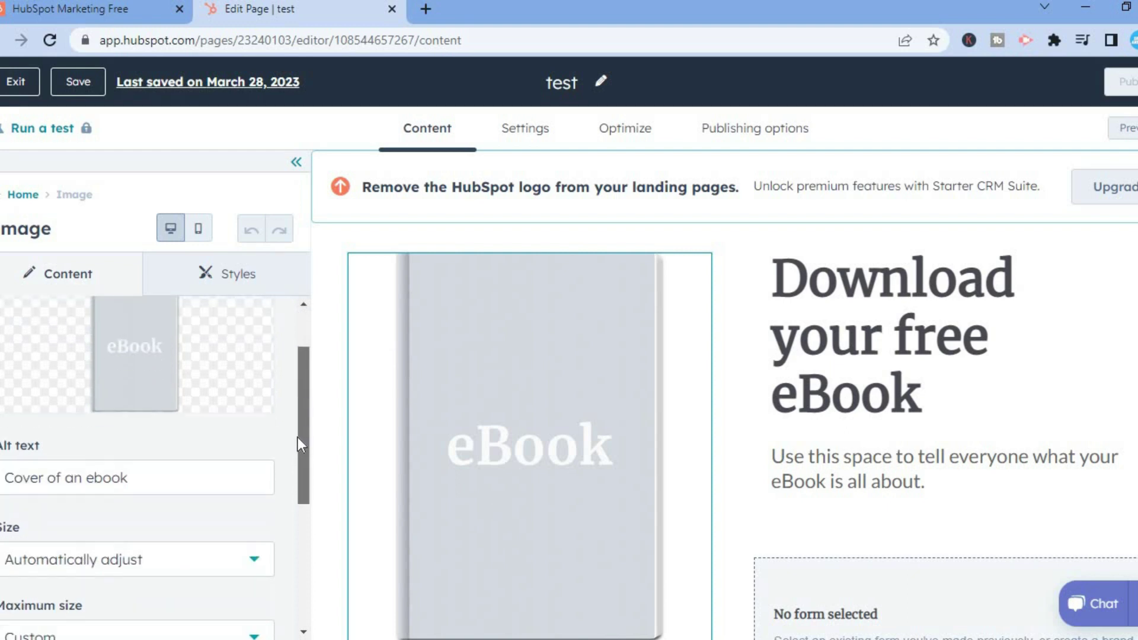
pyautogui.click(149, 460)
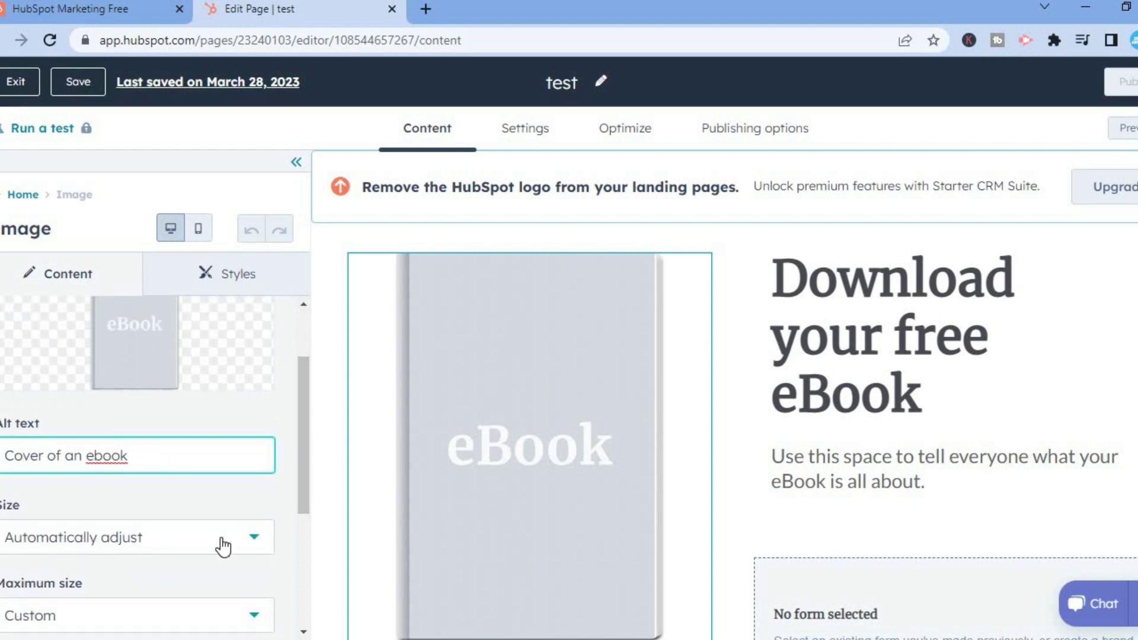
pyautogui.click(253, 537)
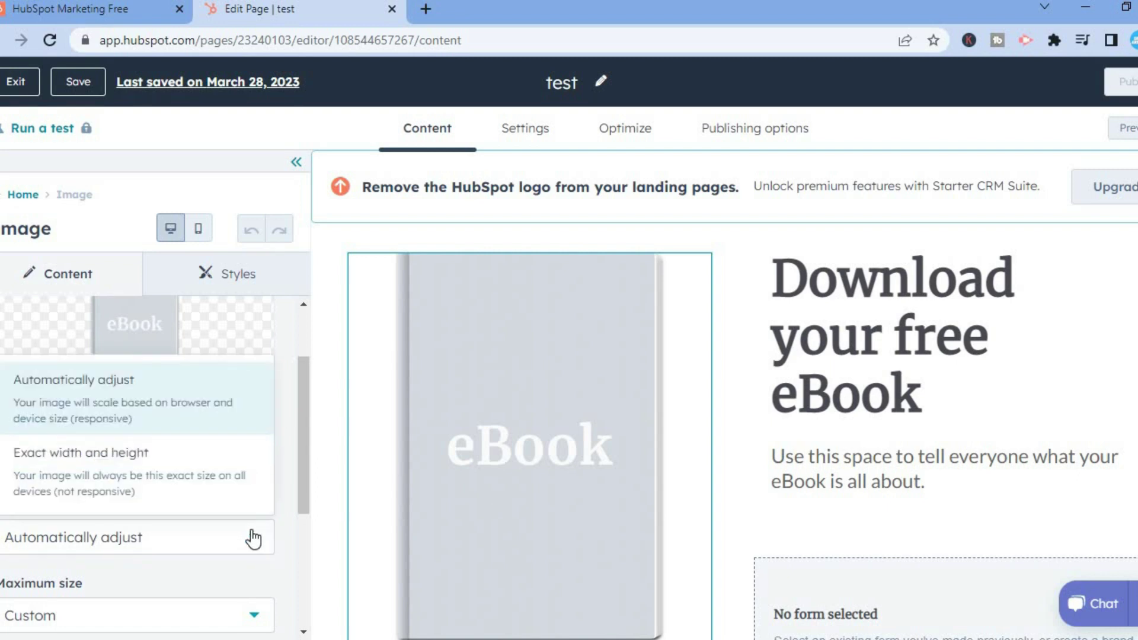
pyautogui.click(253, 537)
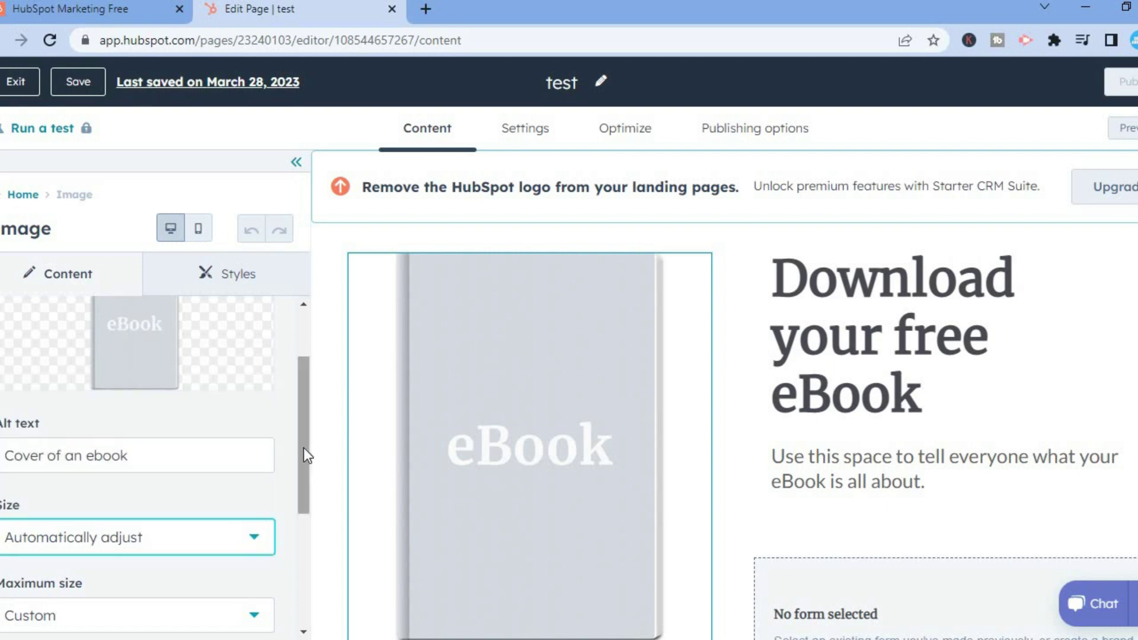
pyautogui.moveTo(303, 447); pyautogui.dragTo(294, 532)
pyautogui.scroll(-3, 294, 541)
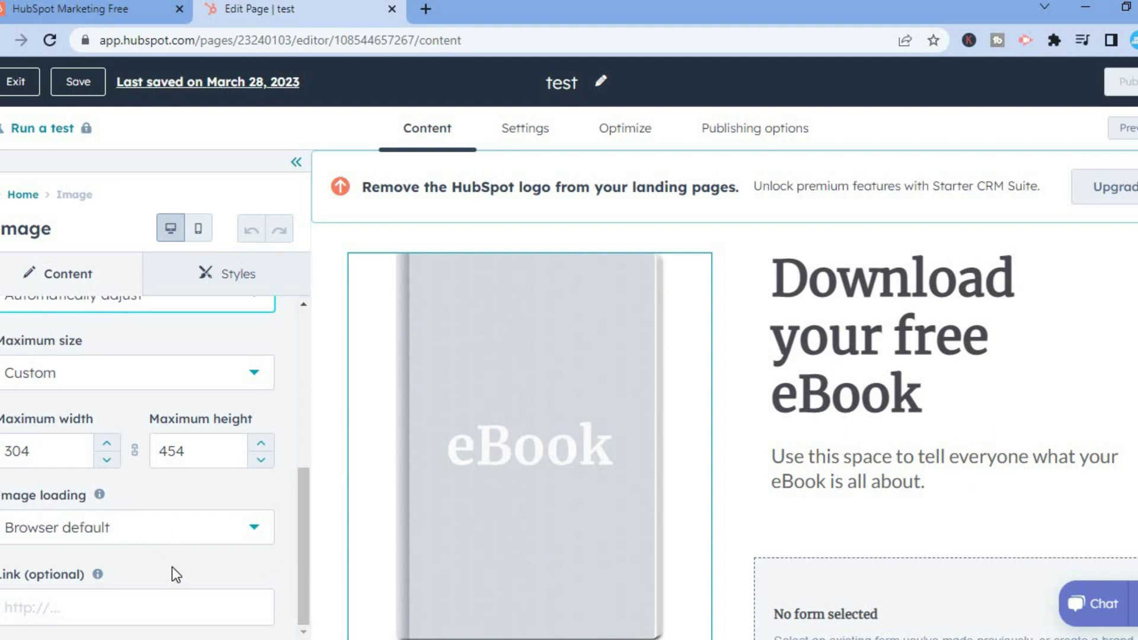
pyautogui.click(92, 611)
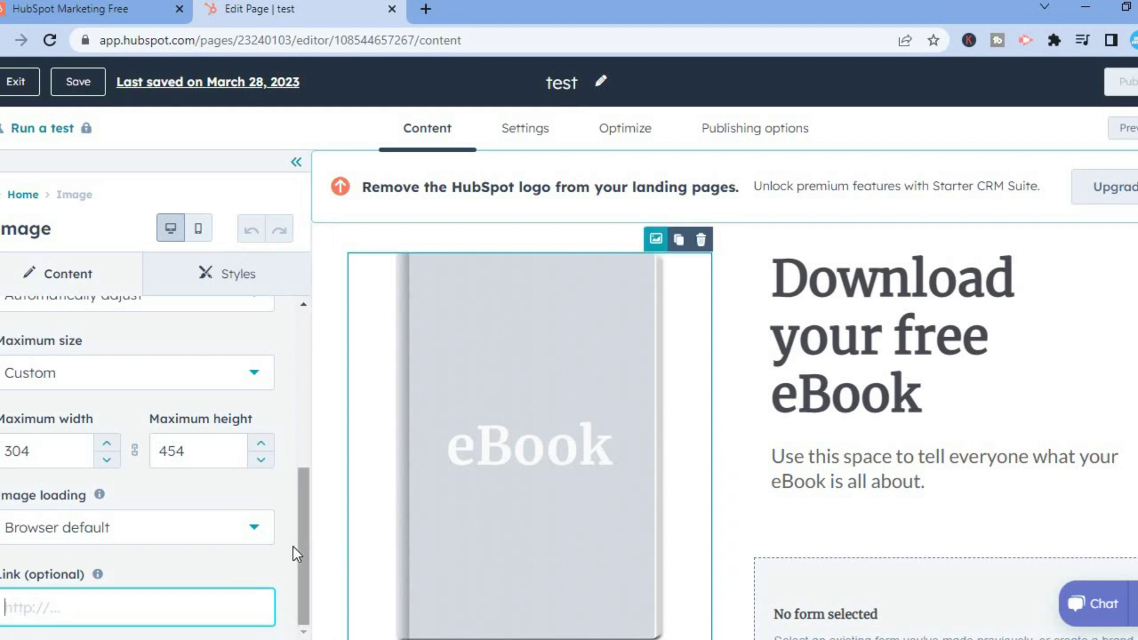
pyautogui.moveTo(292, 547); pyautogui.dragTo(315, 418)
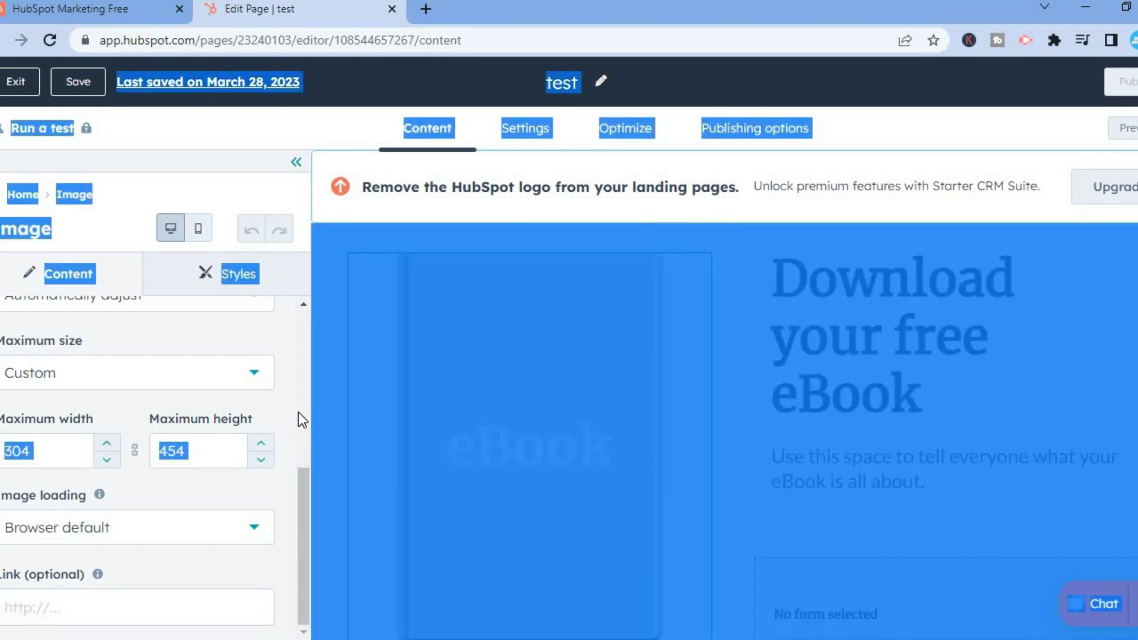
pyautogui.scroll(5, 297, 411)
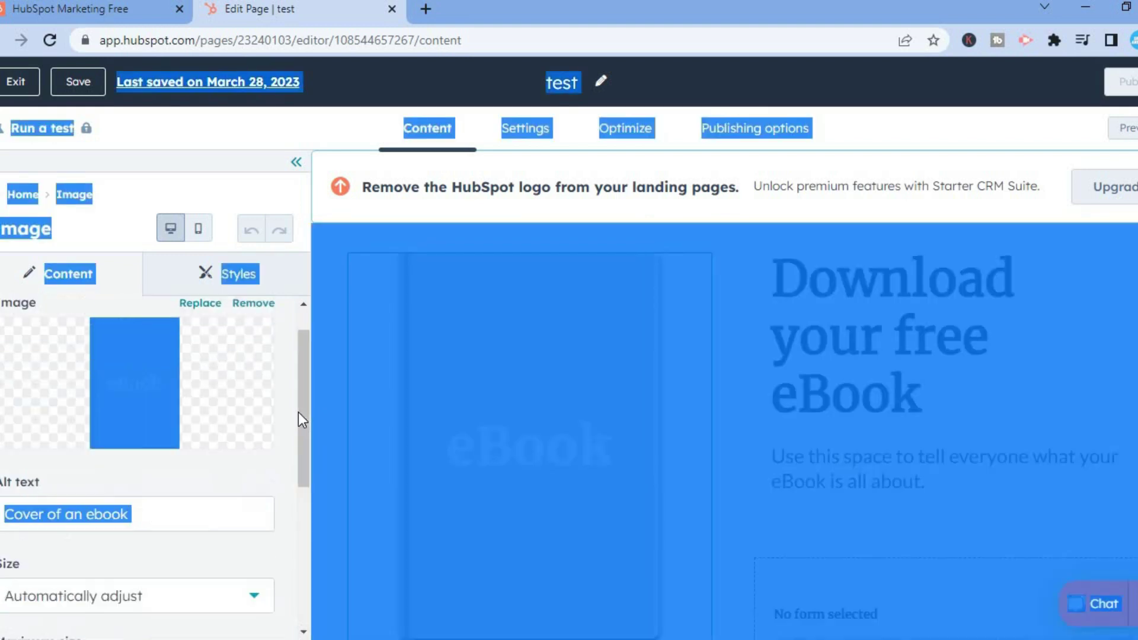
pyautogui.click(728, 202)
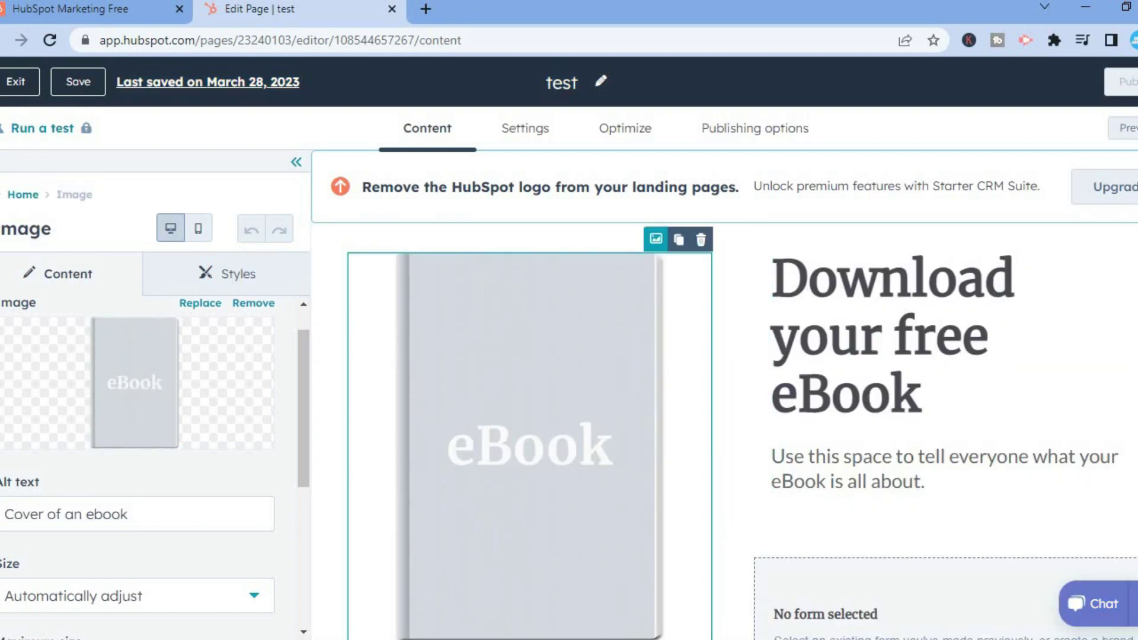
pyautogui.scroll(-4, 741, 431)
pyautogui.scroll(5, 741, 431)
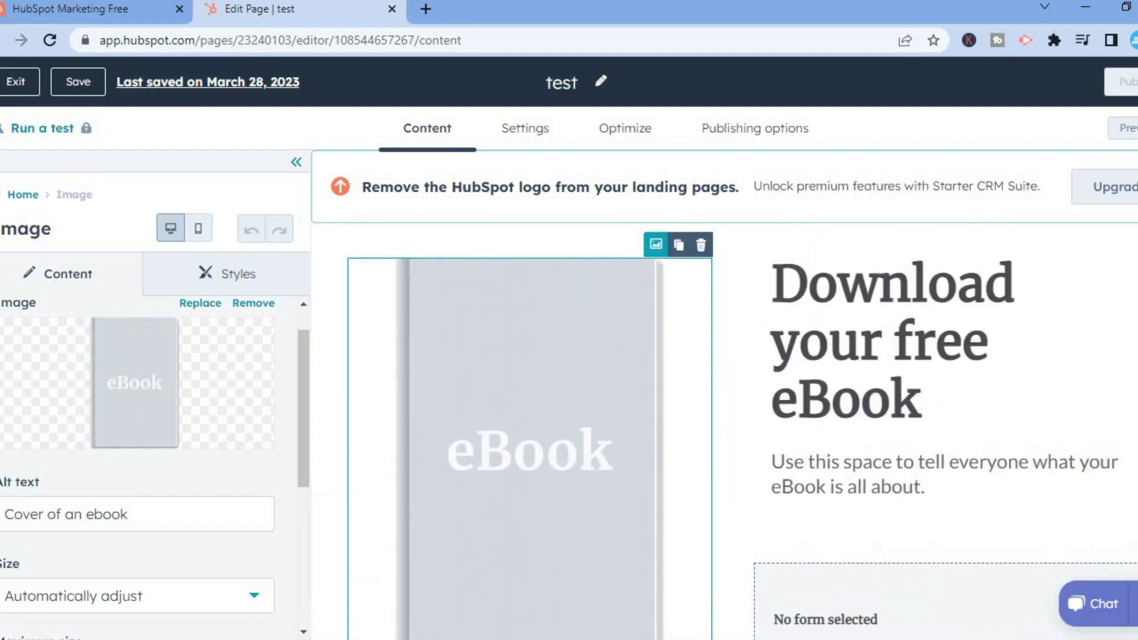
# Step: Format the "Download your free eBook" heading in Arial at 12px
pyautogui.click(911, 358)
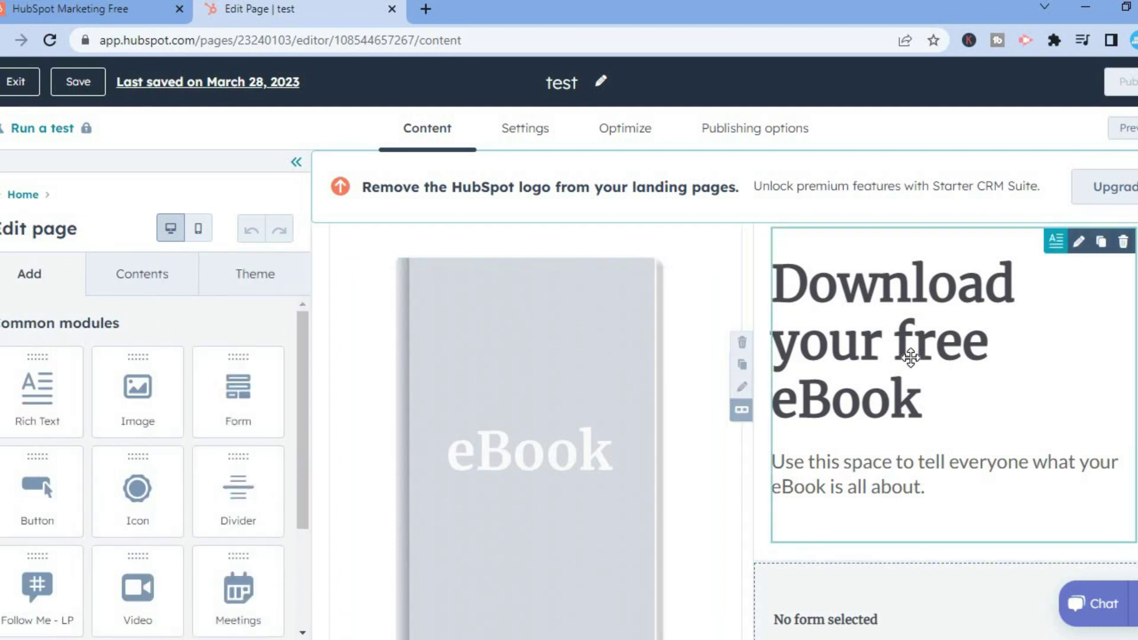
pyautogui.click(912, 356)
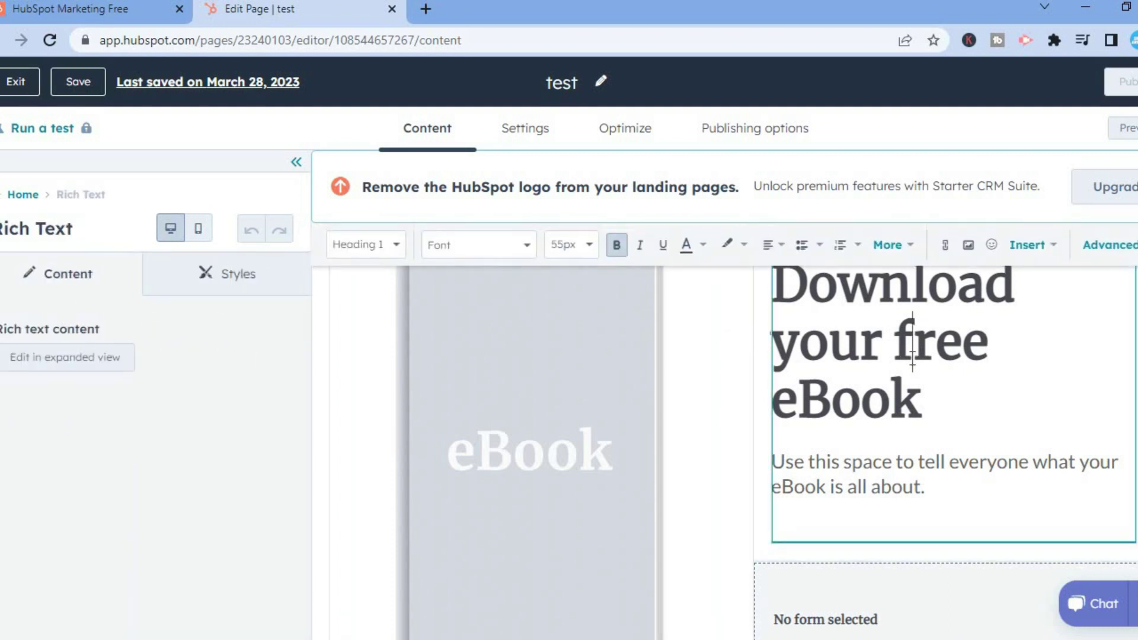
pyautogui.moveTo(930, 409); pyautogui.dragTo(773, 290)
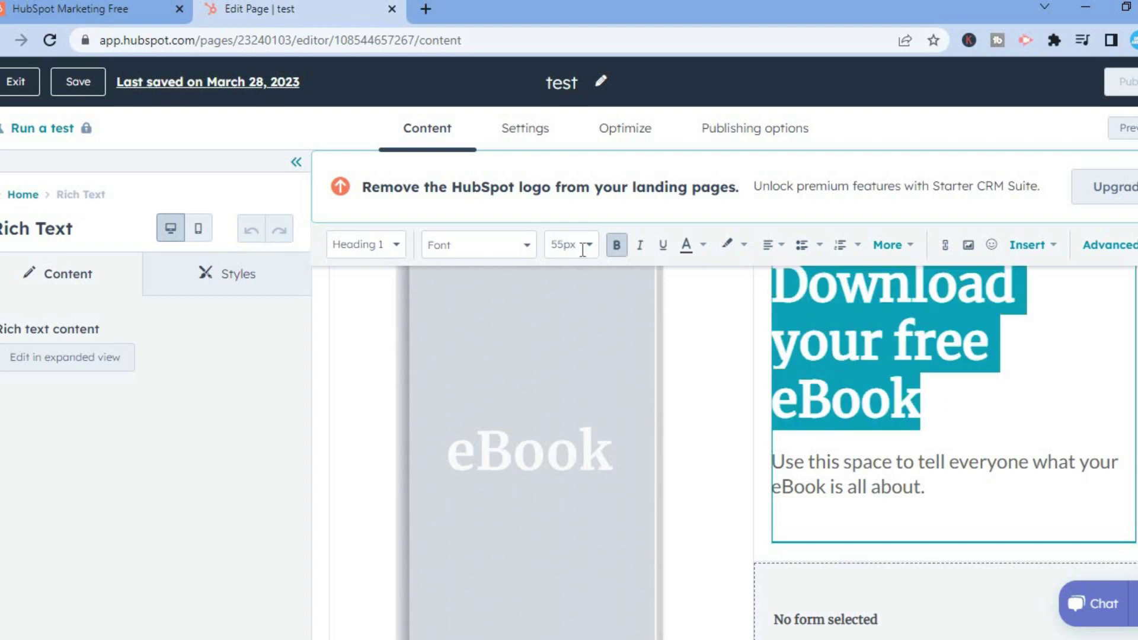
pyautogui.click(519, 245)
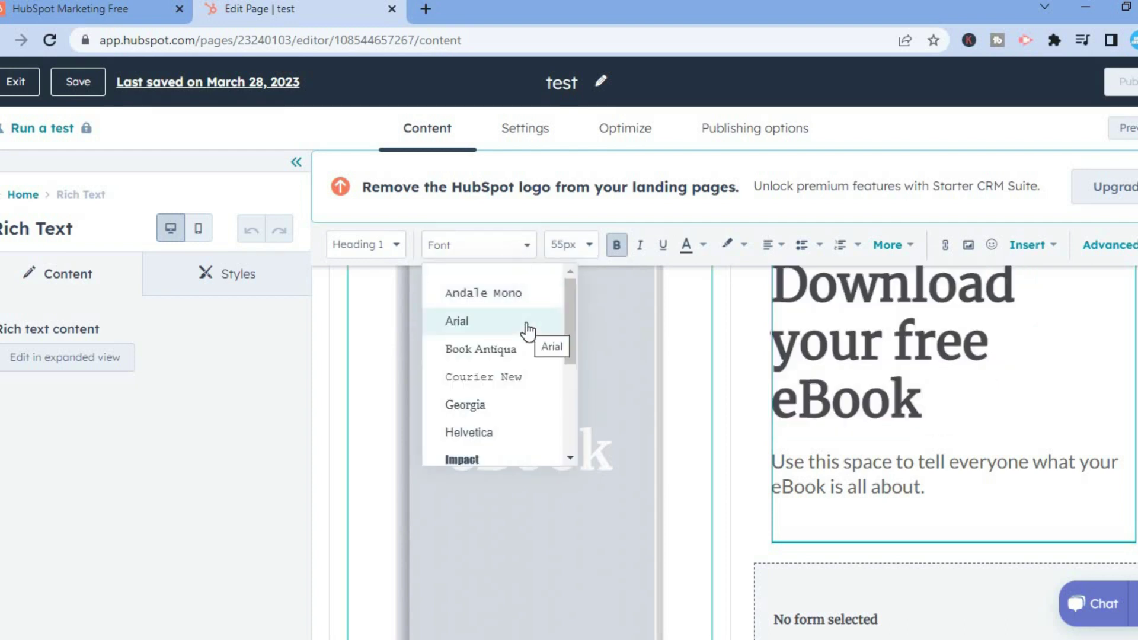
pyautogui.click(526, 323)
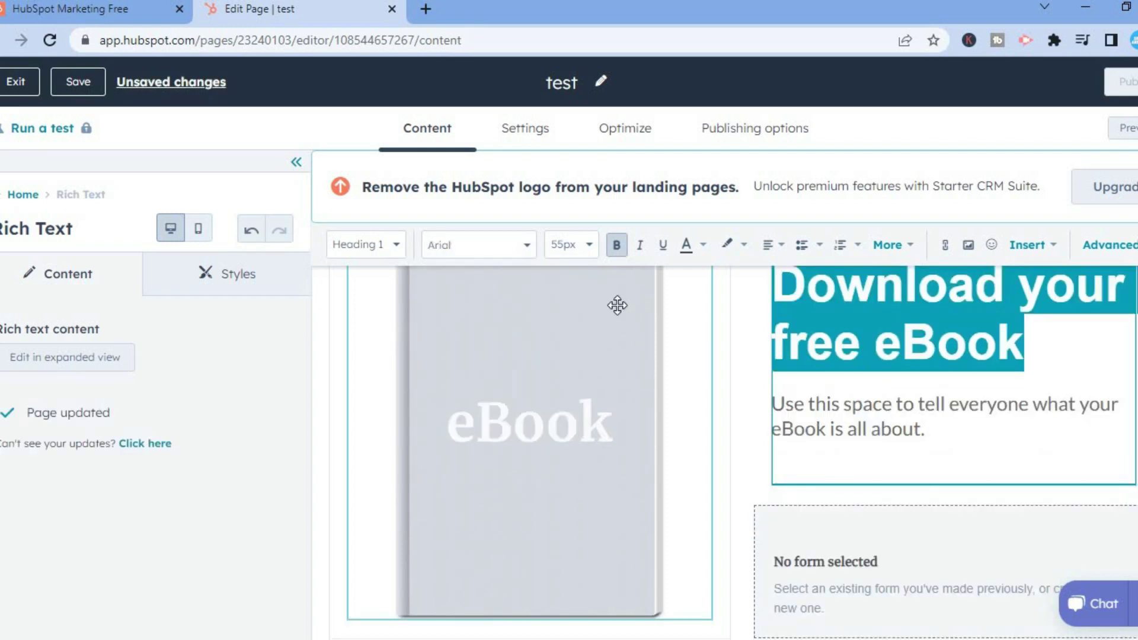
pyautogui.click(590, 244)
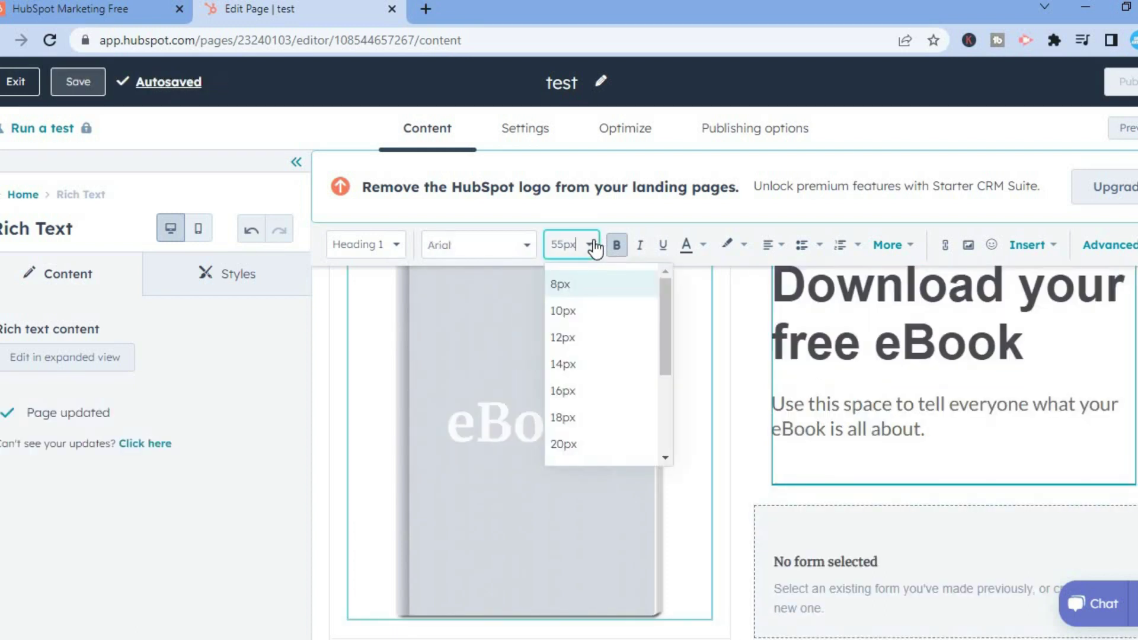
pyautogui.click(584, 349)
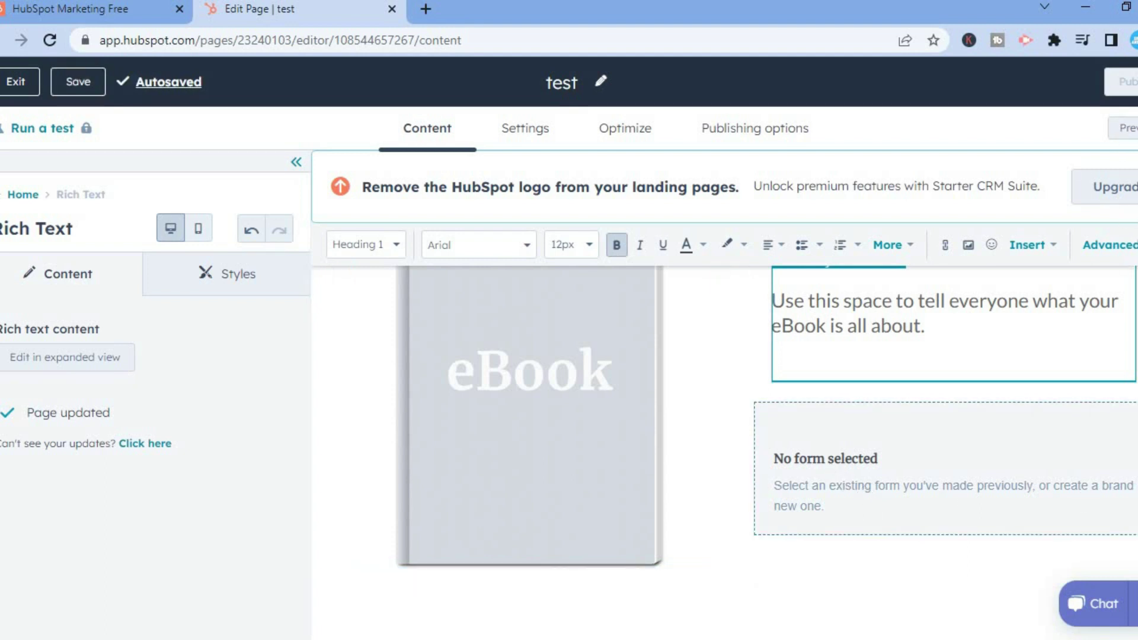
pyautogui.click(551, 236)
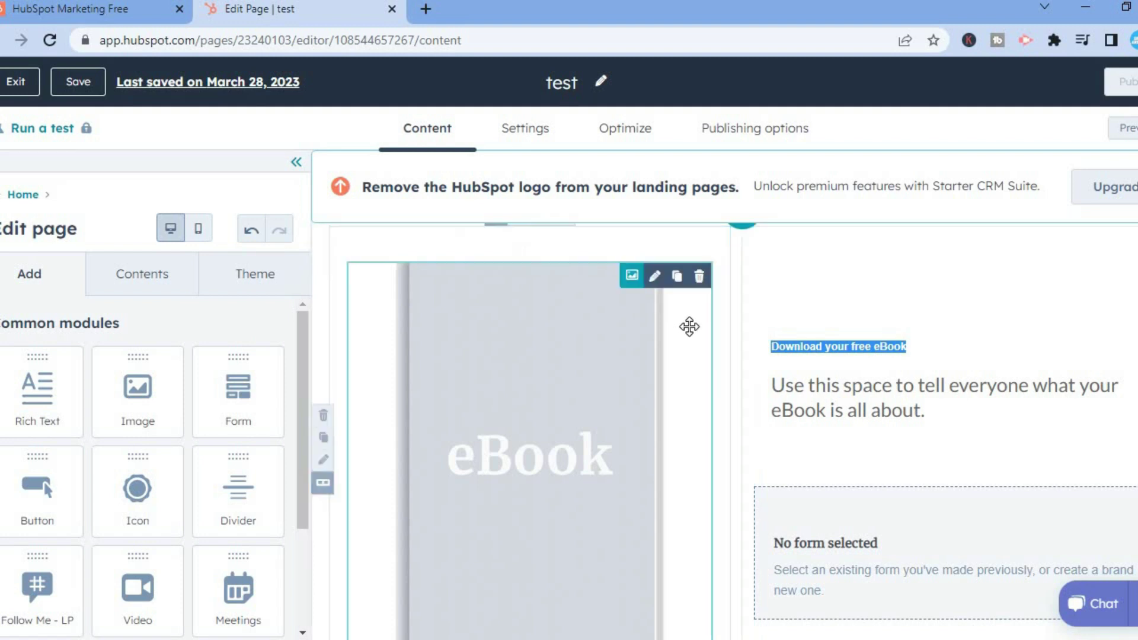
# Step: Format the paragraph "Use this space to tell everyone what your eBook is all about." in Impact at 36px
pyautogui.click(821, 409)
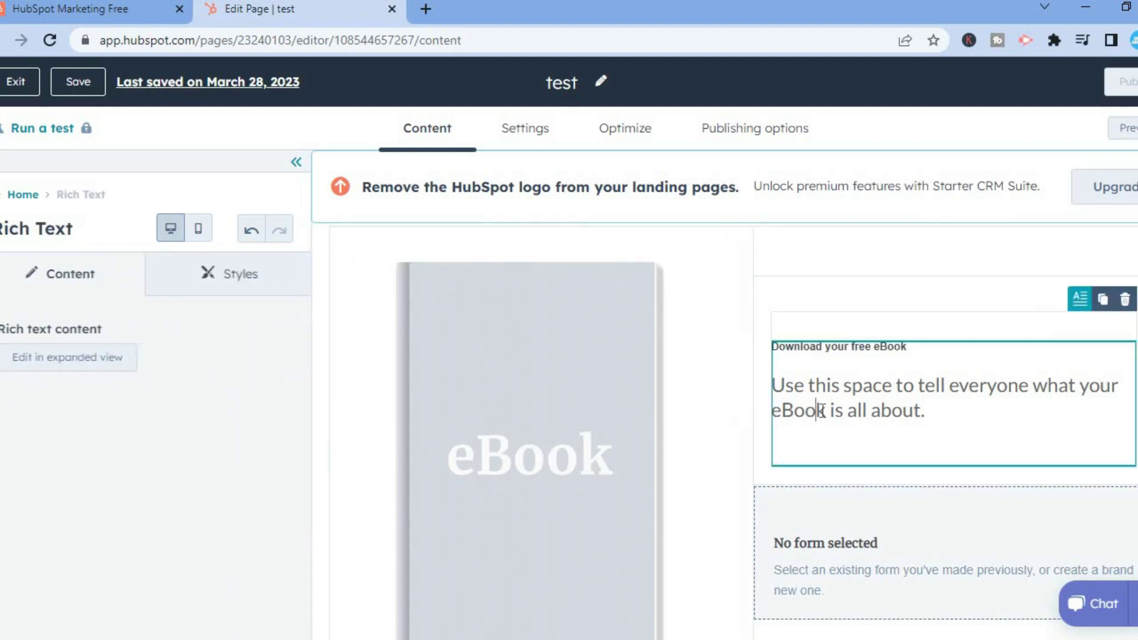
pyautogui.moveTo(927, 418); pyautogui.dragTo(755, 361)
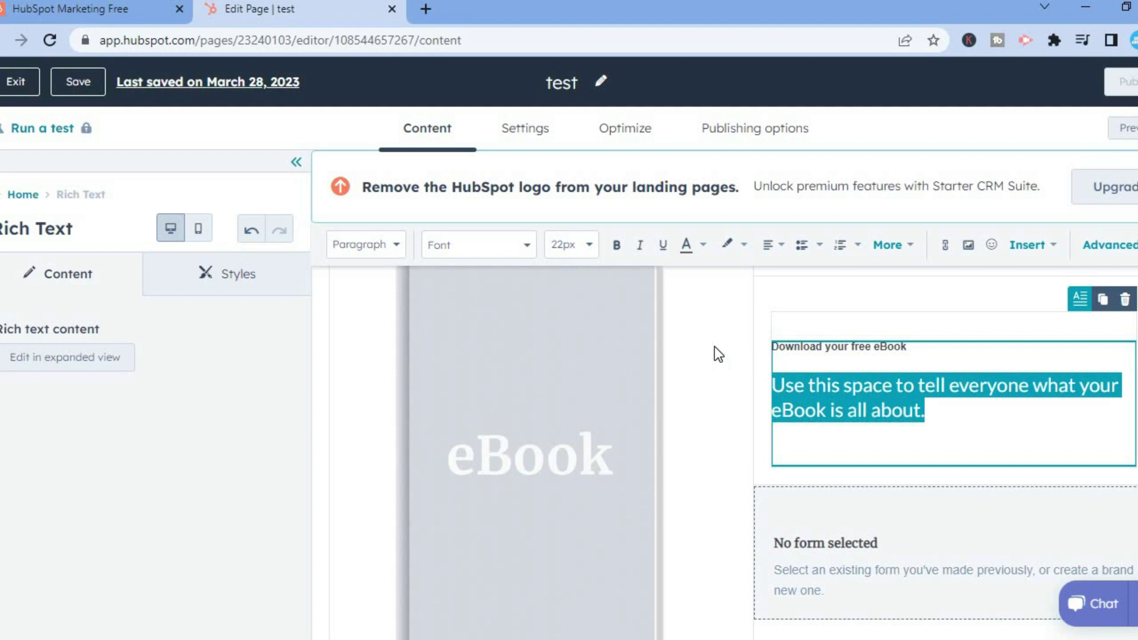
pyautogui.click(519, 245)
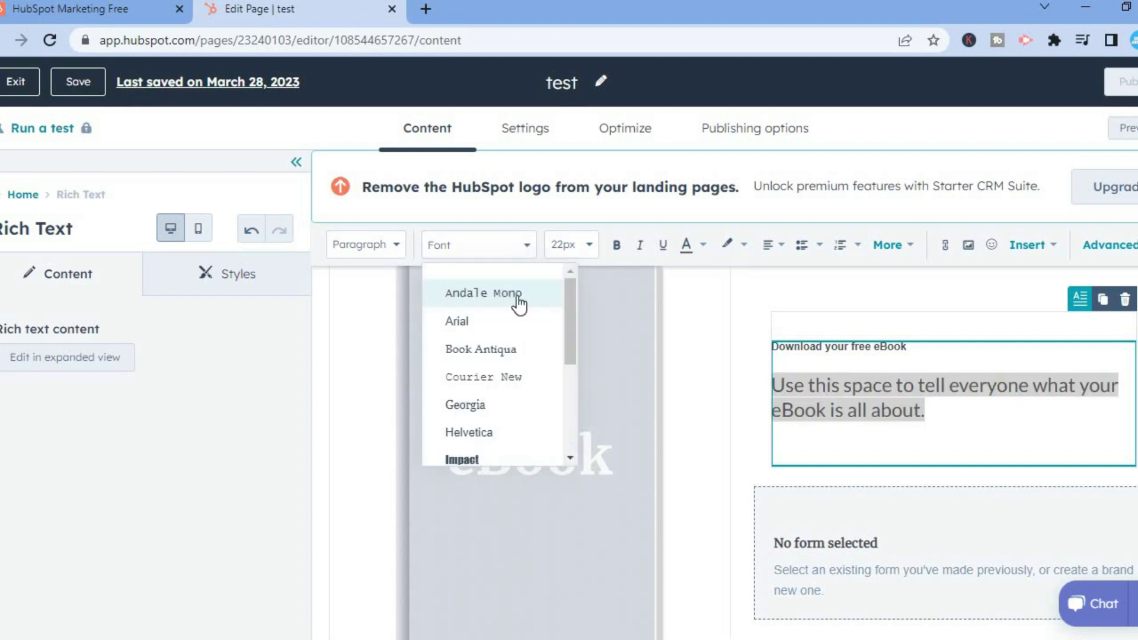
pyautogui.click(501, 465)
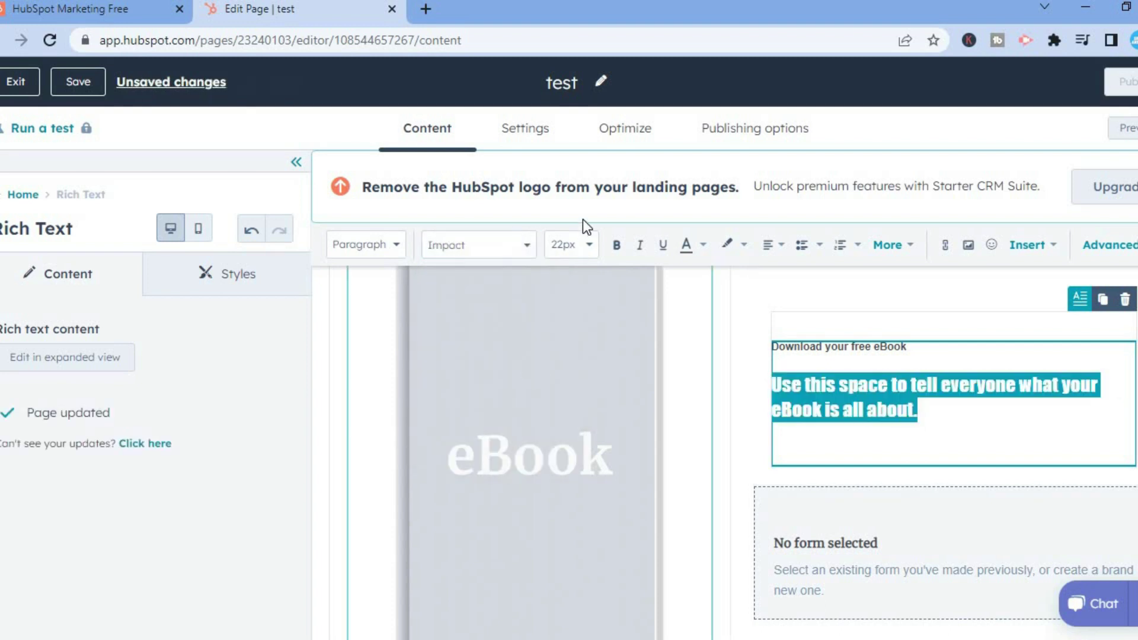
pyautogui.click(595, 250)
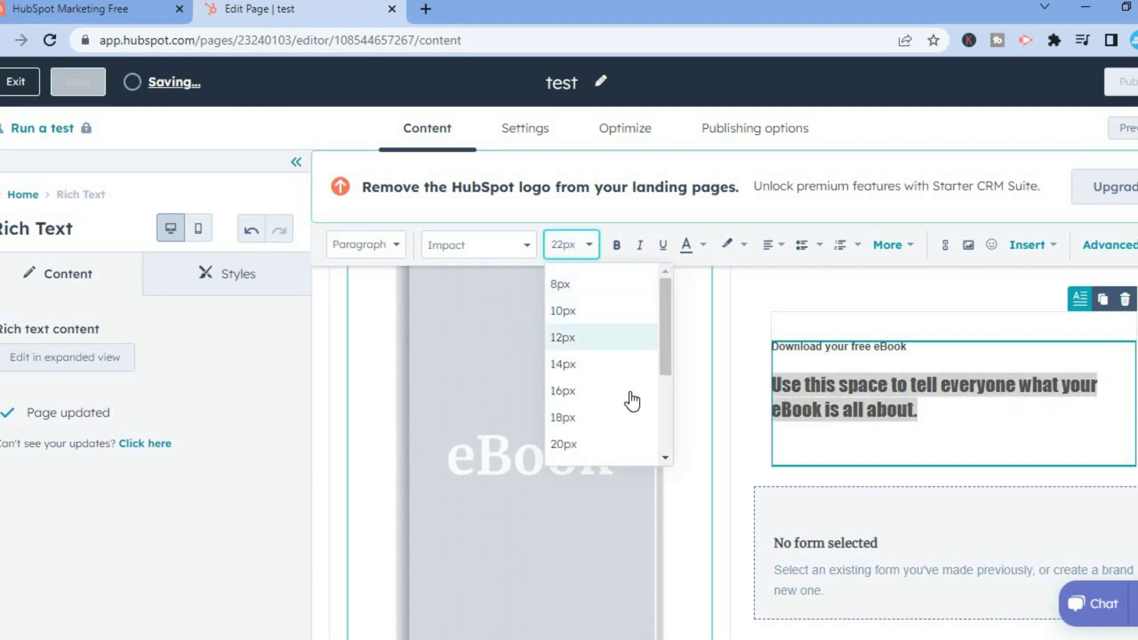
pyautogui.click(600, 391)
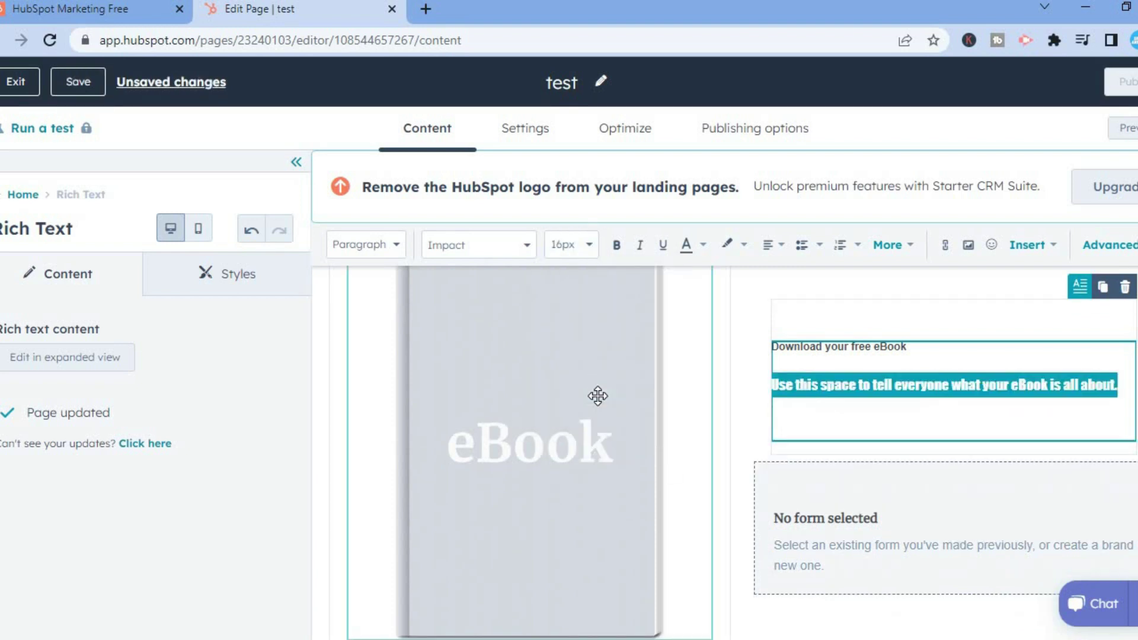
pyautogui.click(591, 249)
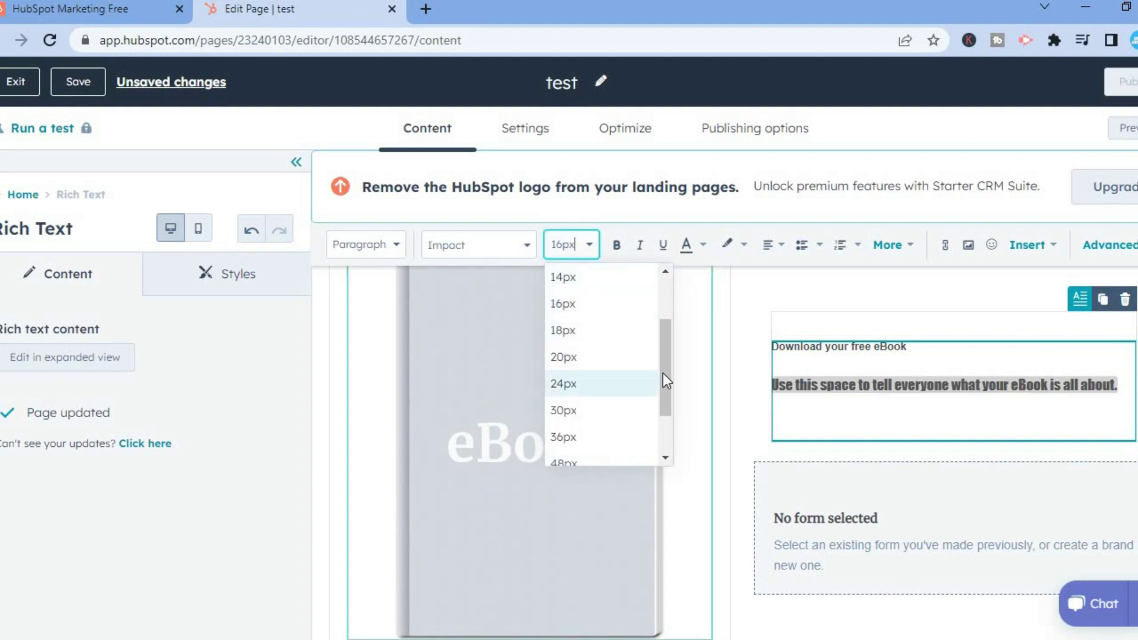
pyautogui.moveTo(664, 373); pyautogui.dragTo(661, 429)
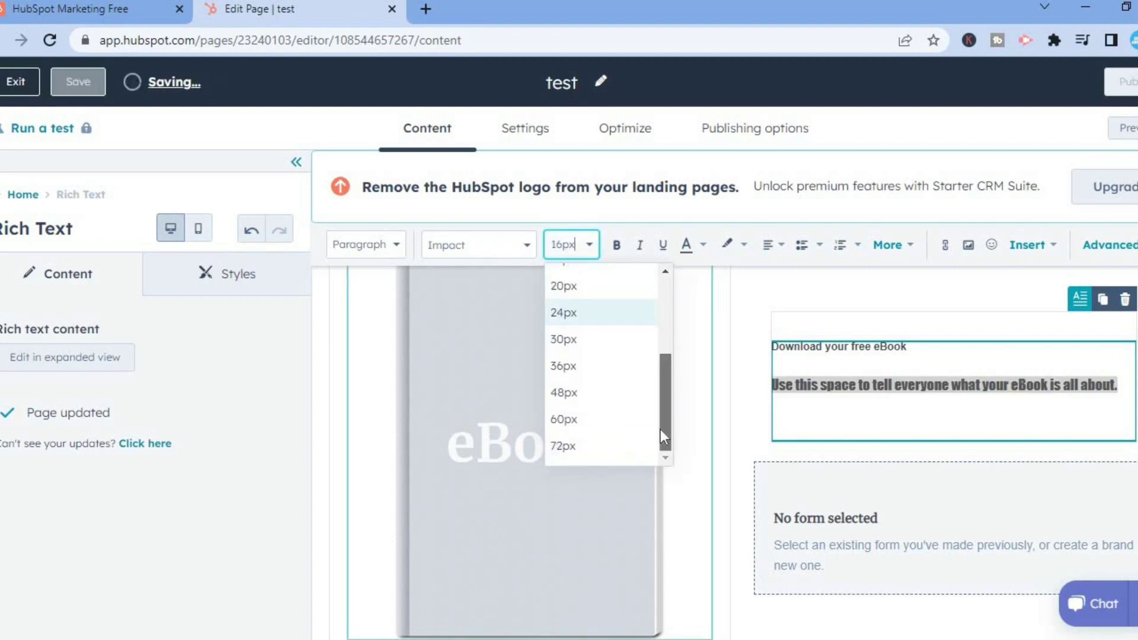
pyautogui.click(586, 365)
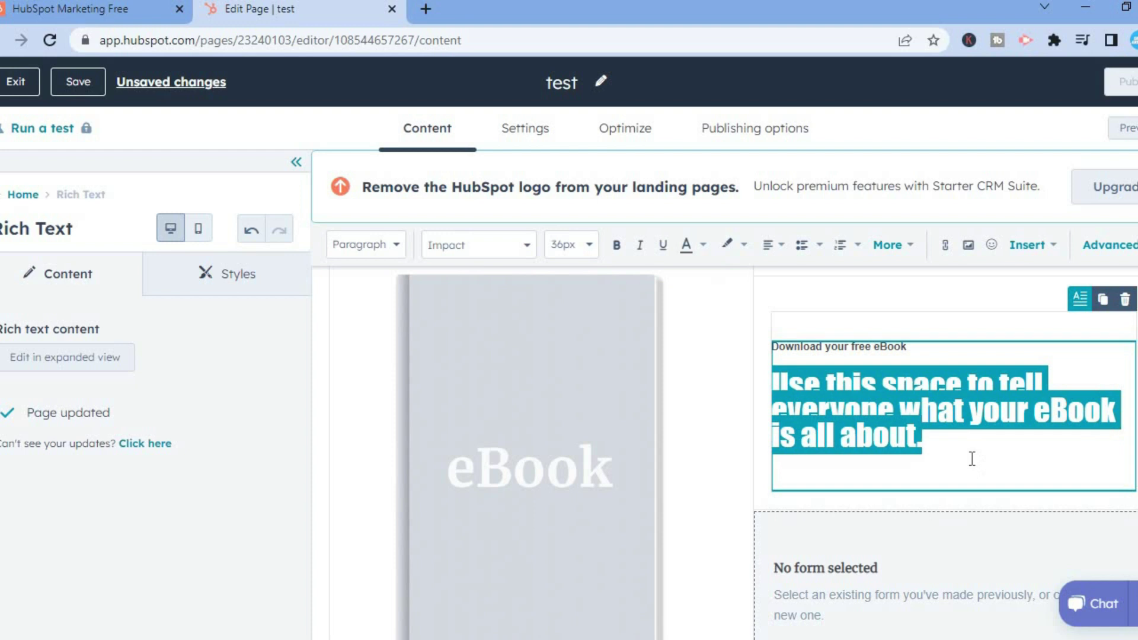
pyautogui.click(951, 445)
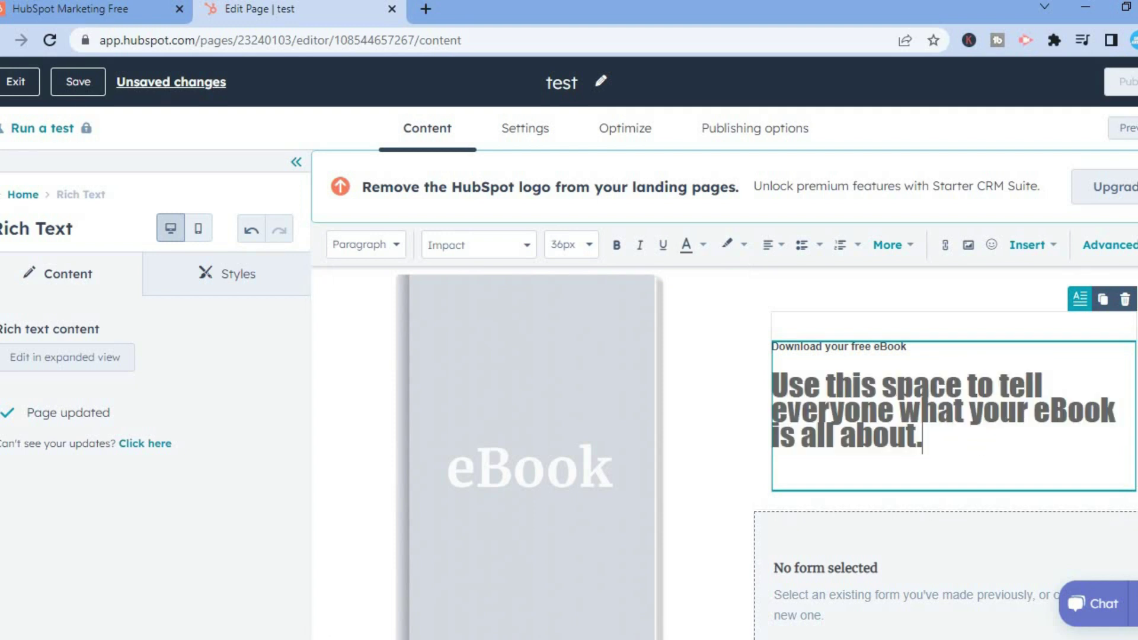
# Step: Examine the landing page's contents list and its theme settings for typography, forms and buttons
pyautogui.scroll(-3, 935, 371)
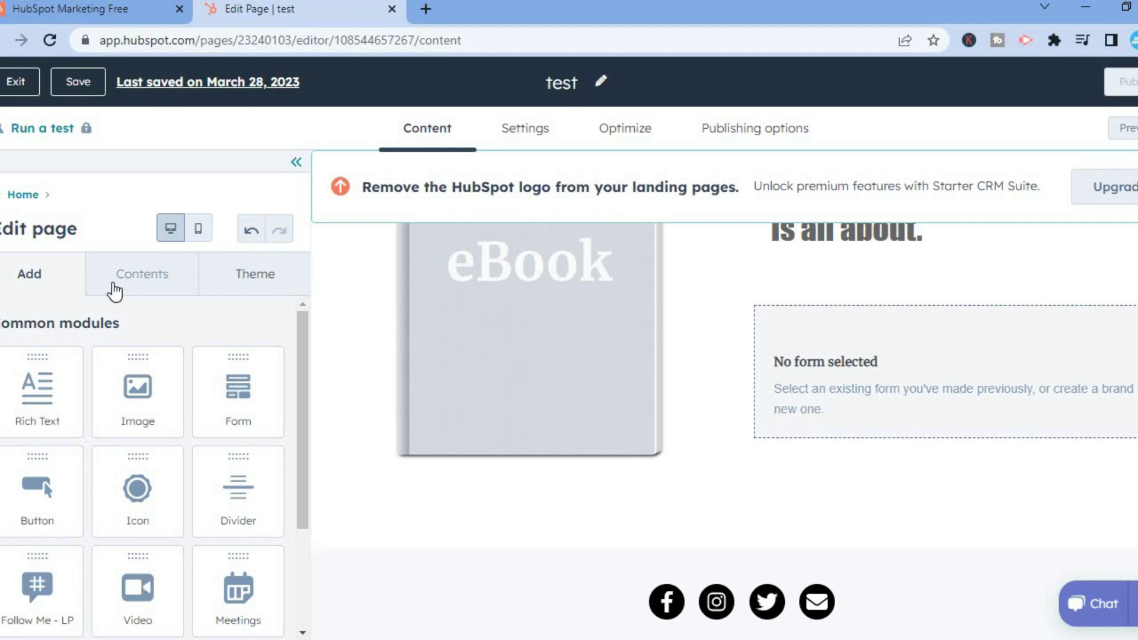
pyautogui.click(114, 290)
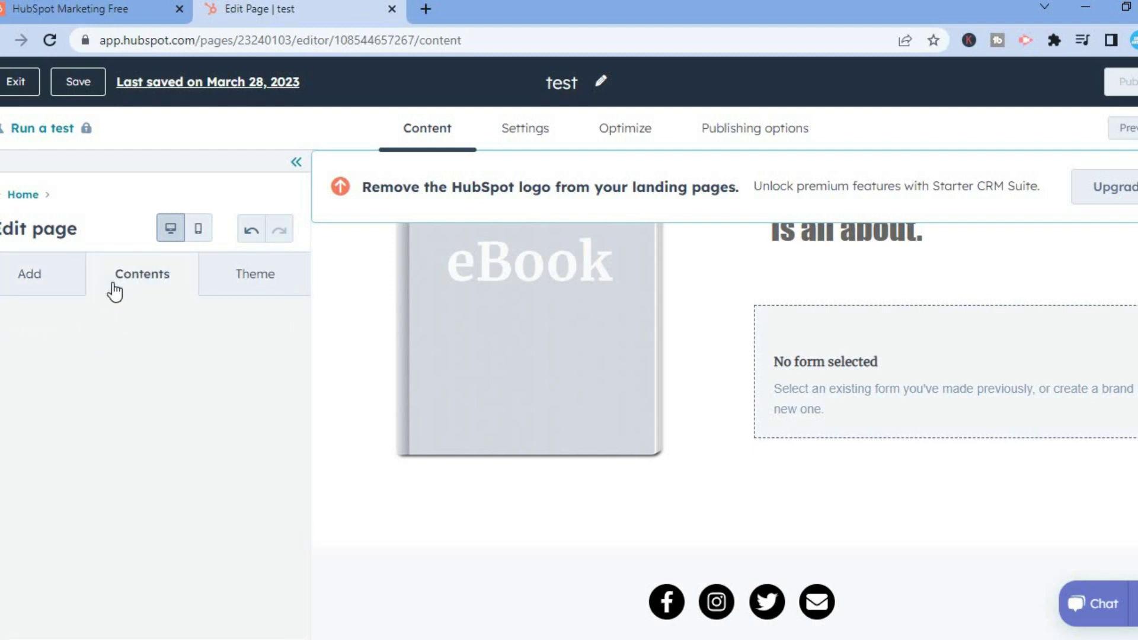
pyautogui.click(256, 283)
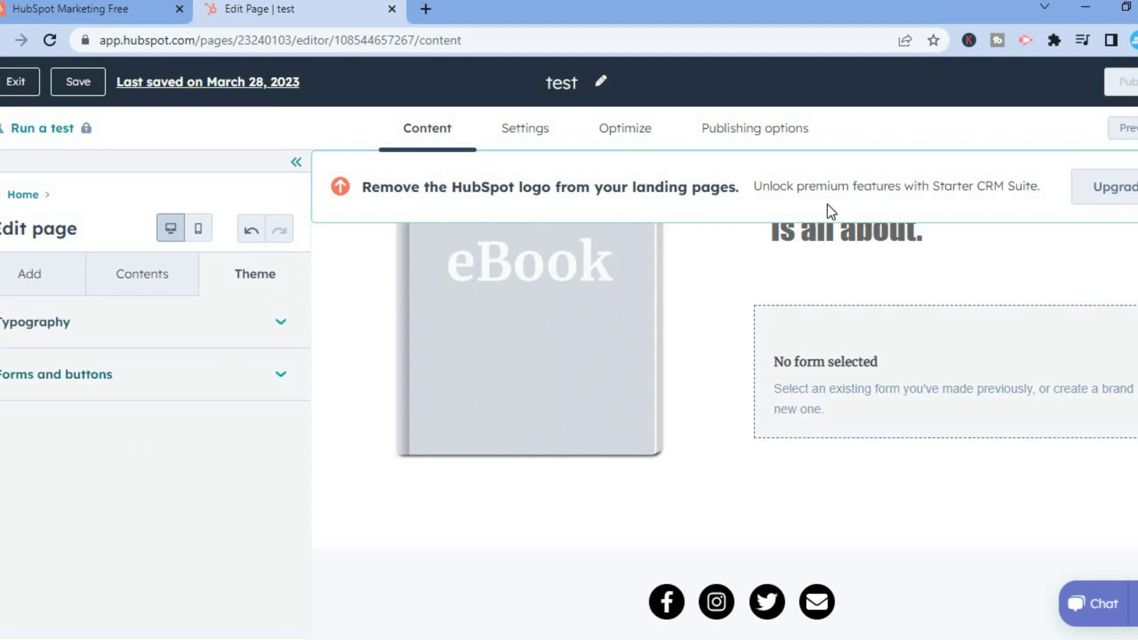
# Step: Preview the landing page, look through its layout and return to the editor
pyautogui.click(1120, 129)
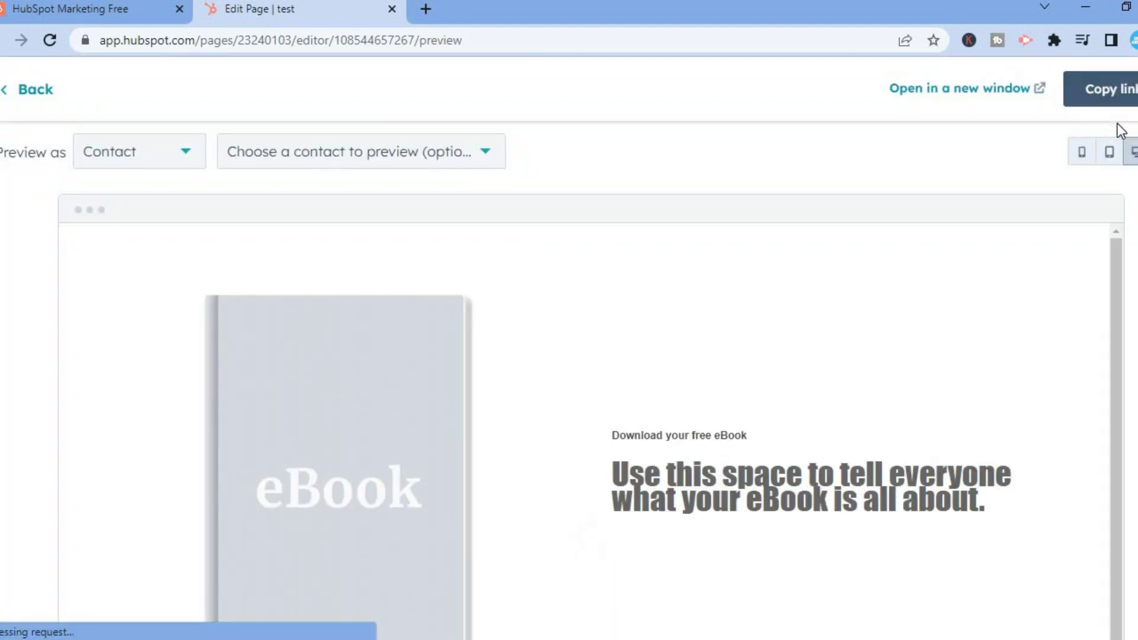
pyautogui.moveTo(1110, 321); pyautogui.dragTo(1118, 421)
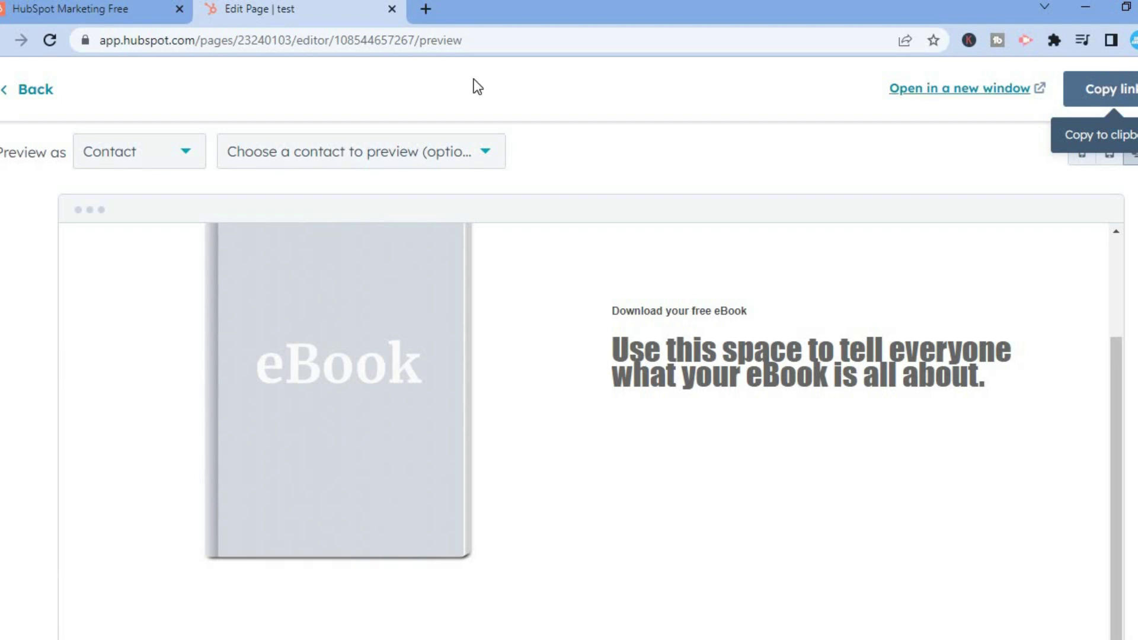
pyautogui.click(35, 90)
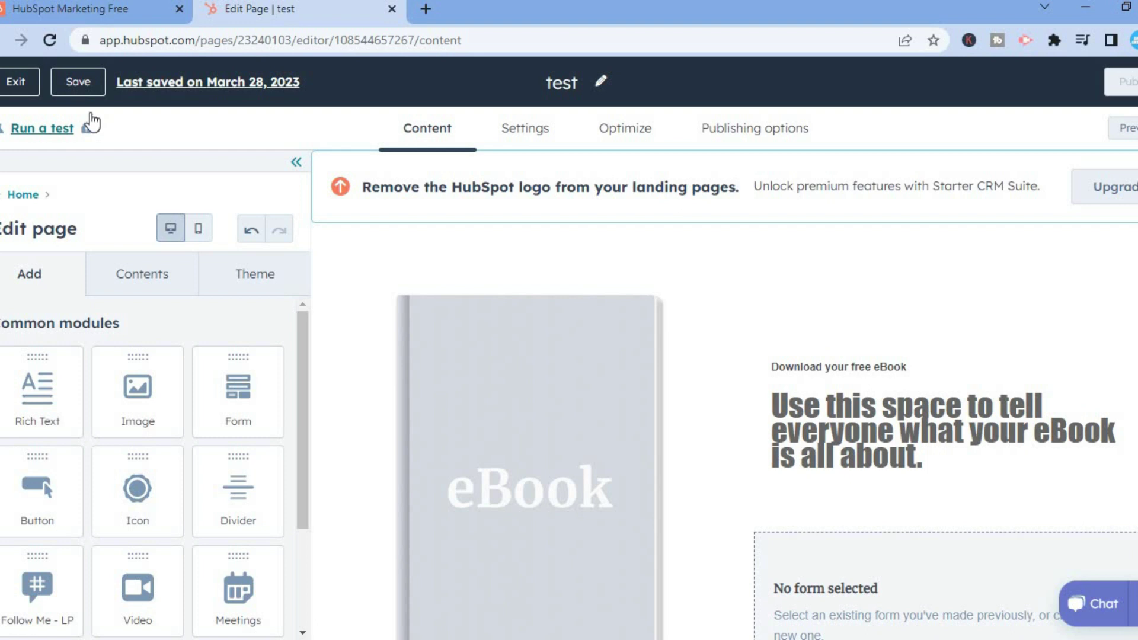
# Step: Save the "test" landing page and exit the editor to the landing pages list
pyautogui.click(82, 88)
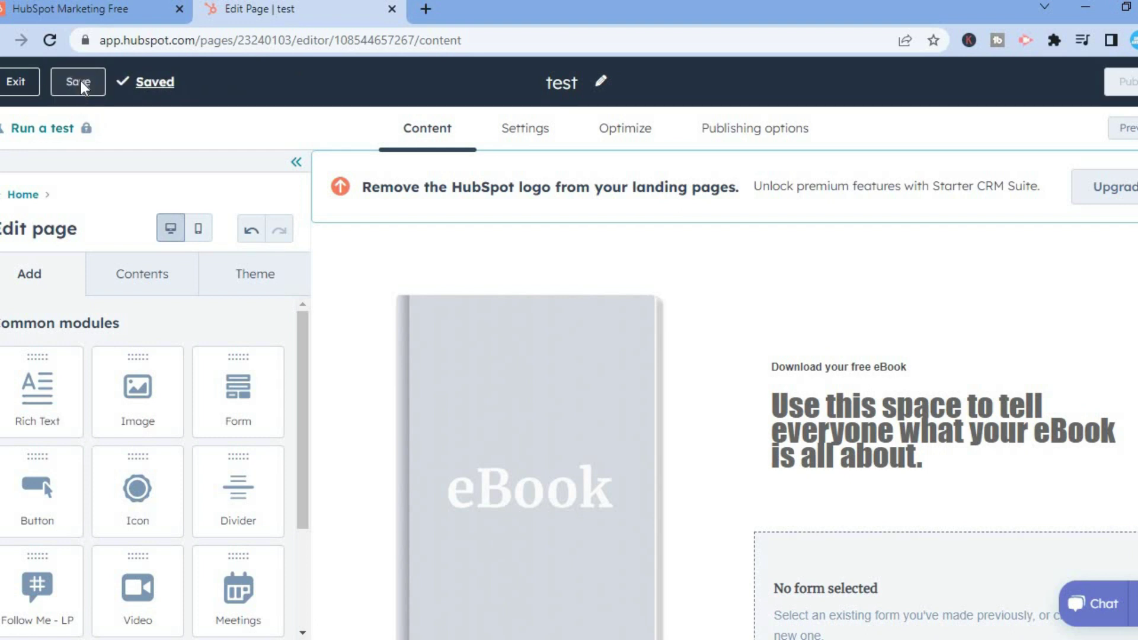
pyautogui.click(18, 83)
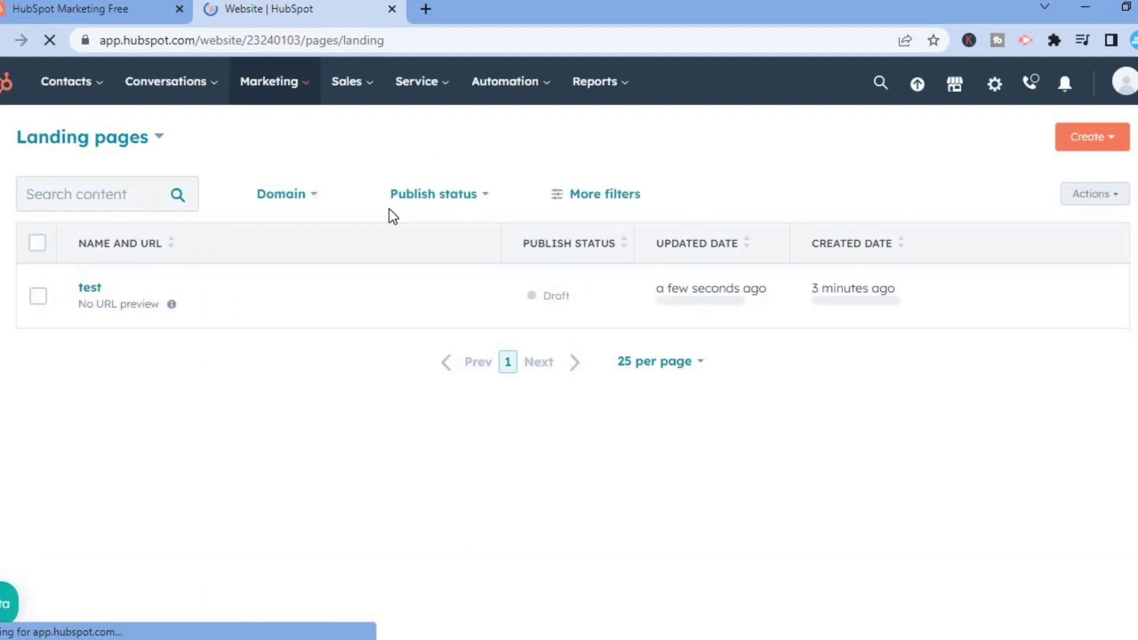
# Step: Open the Marketing Email tool and examine its setup steps for contacts, the opt-out list and the first email
pyautogui.click(292, 91)
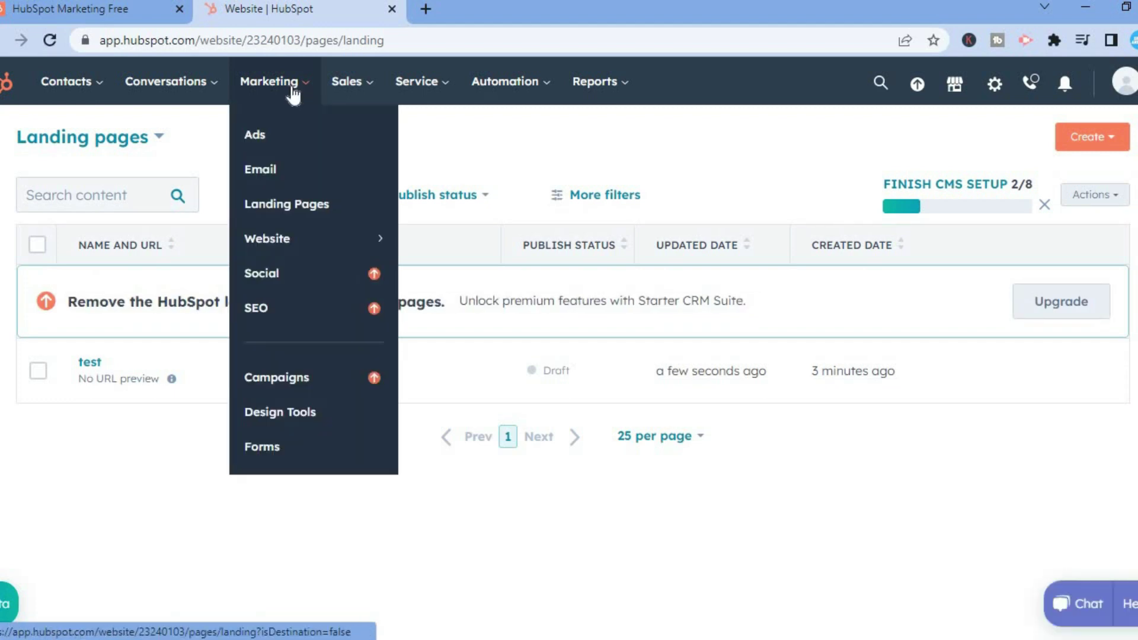
pyautogui.click(279, 170)
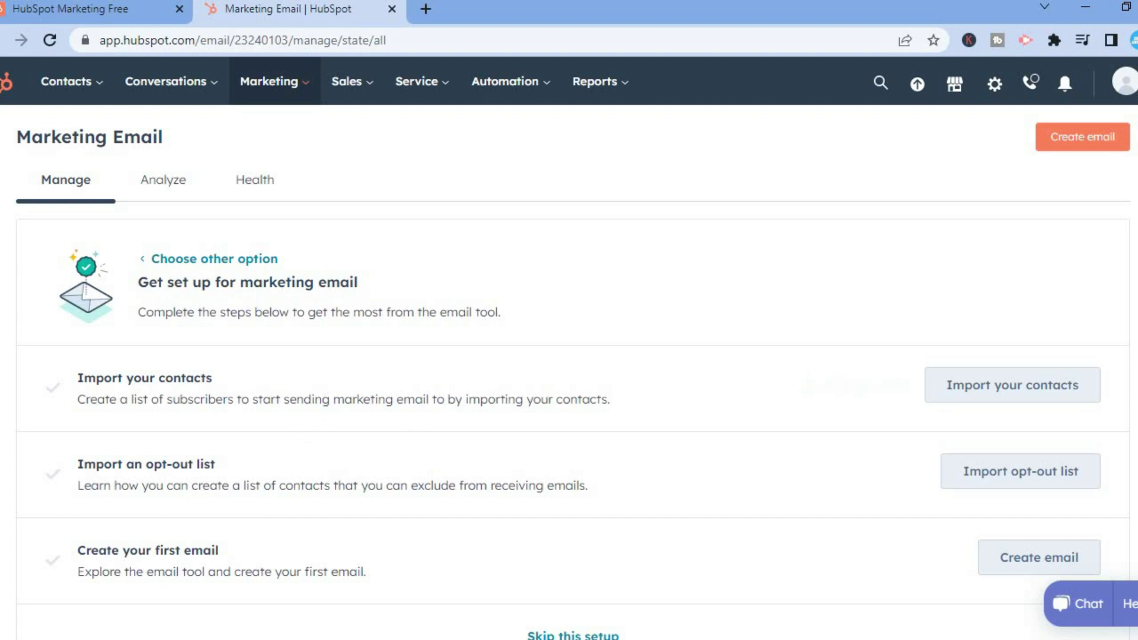
pyautogui.scroll(-1, 569, 356)
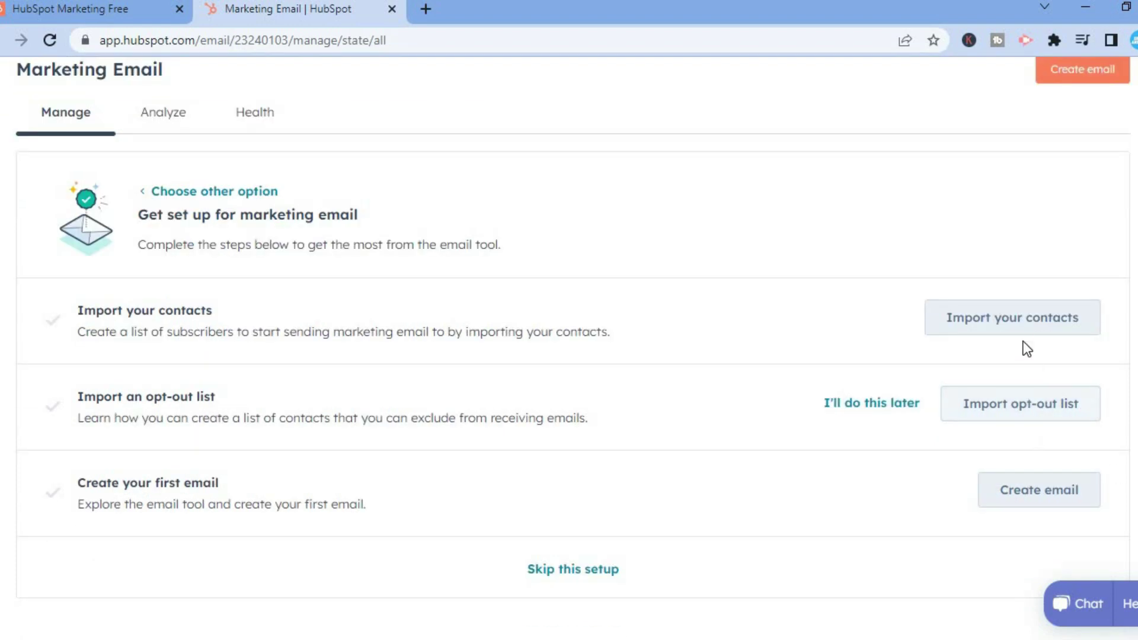
# Step: Open the contacts import and examine its file upload, import method and column header language options
pyautogui.click(1017, 325)
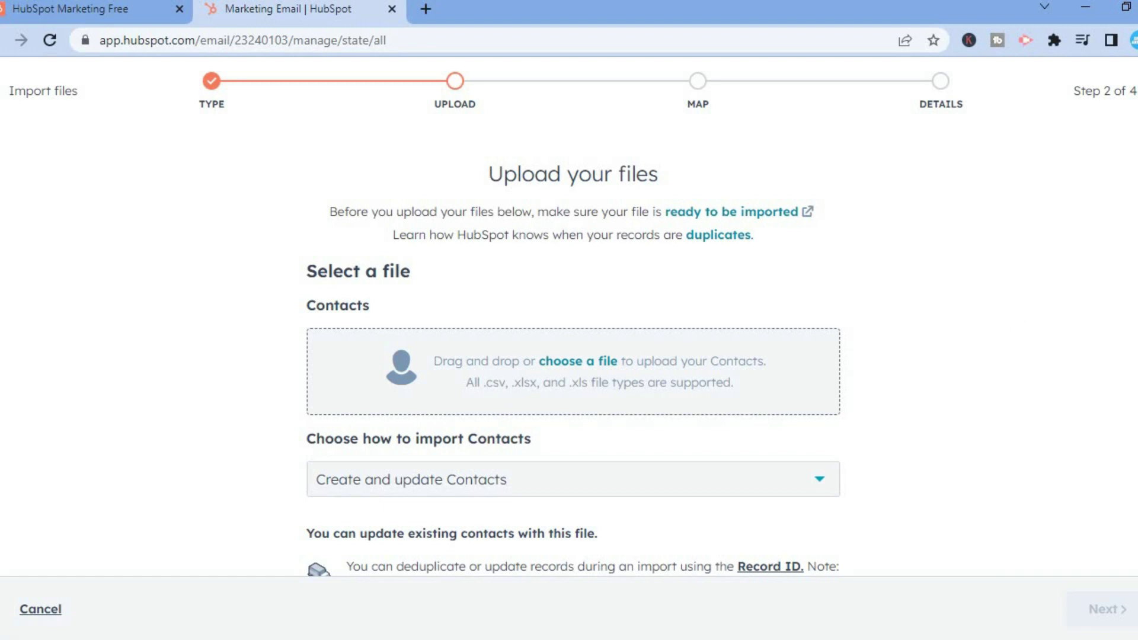
pyautogui.scroll(-3, 573, 320)
pyautogui.scroll(-2, 573, 321)
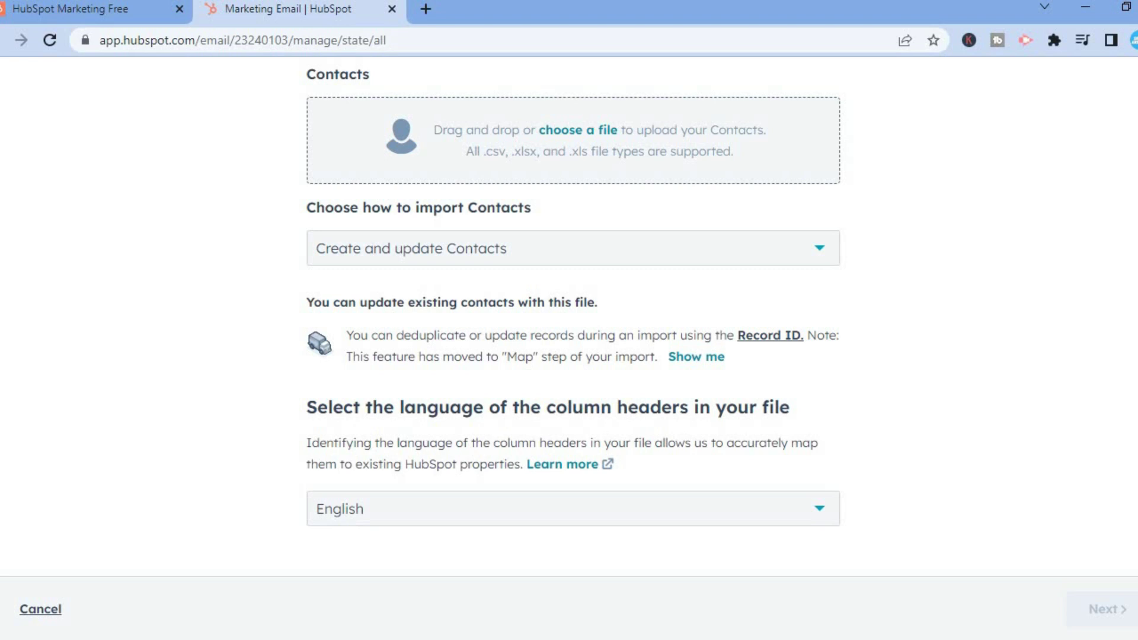
pyautogui.scroll(5, 514, 409)
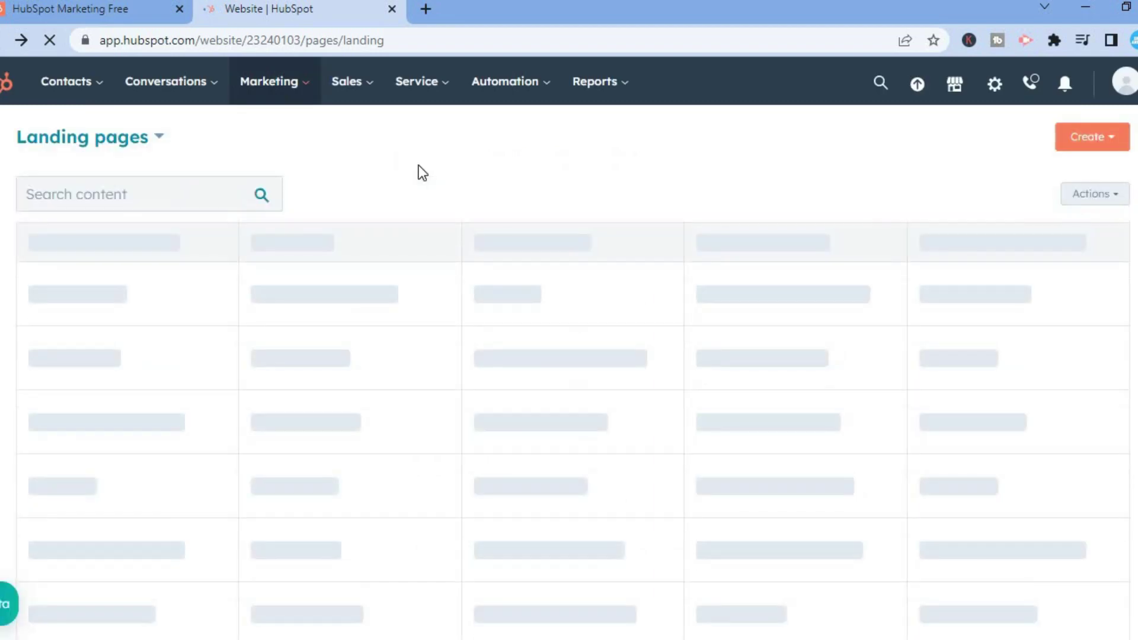
# Step: Start creating the first marketing email from the email setup steps and dismiss the guided template tour
pyautogui.click(261, 83)
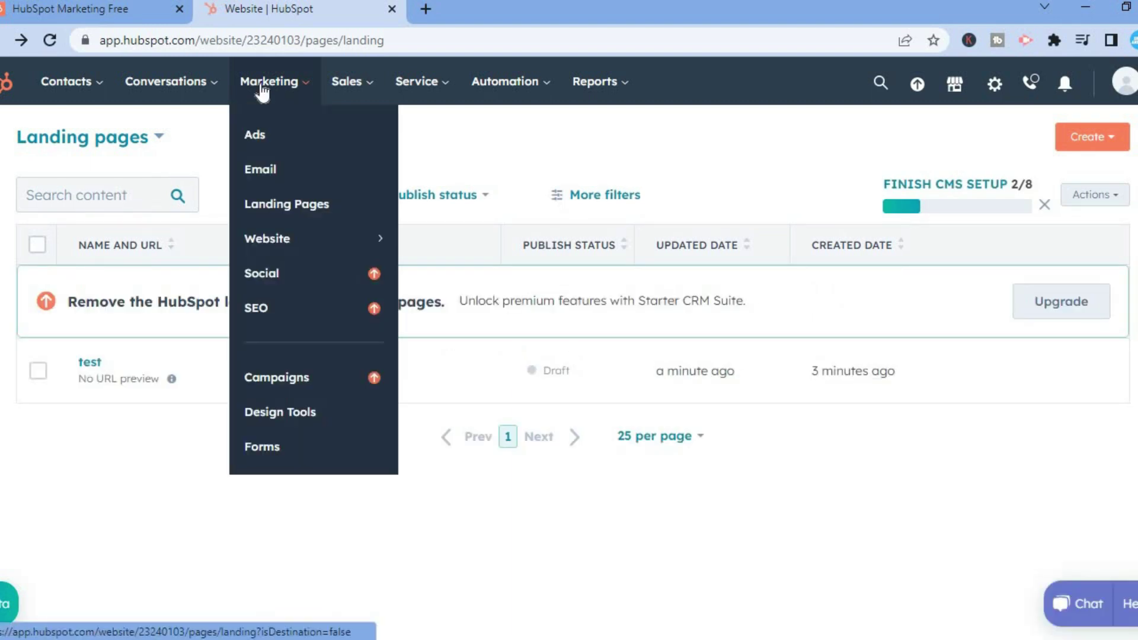
pyautogui.click(287, 170)
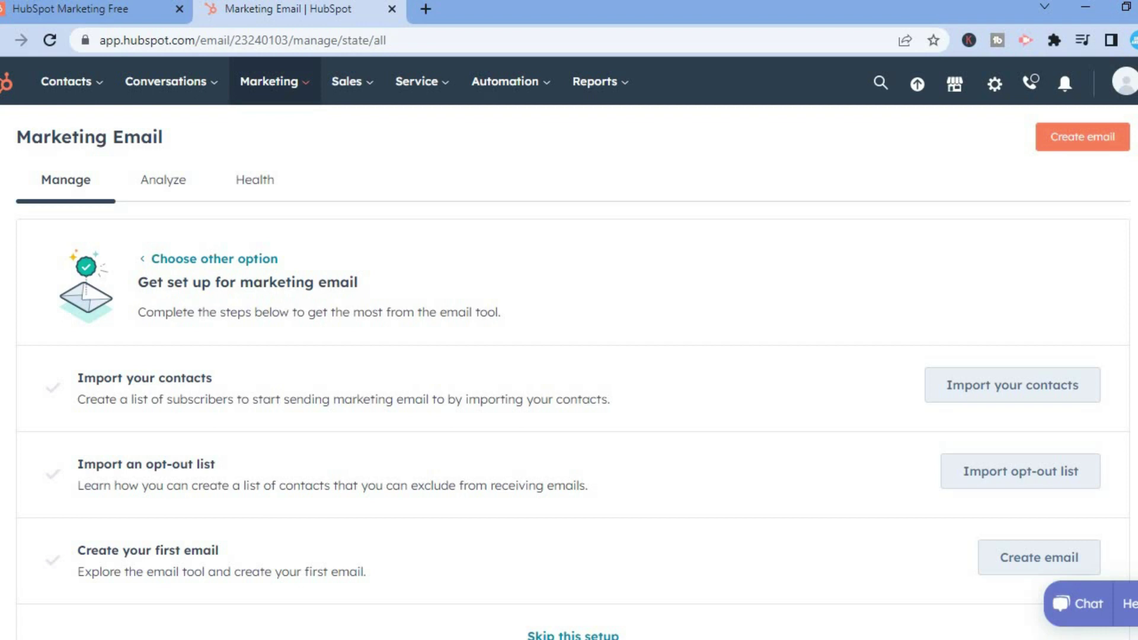
pyautogui.scroll(-1, 569, 356)
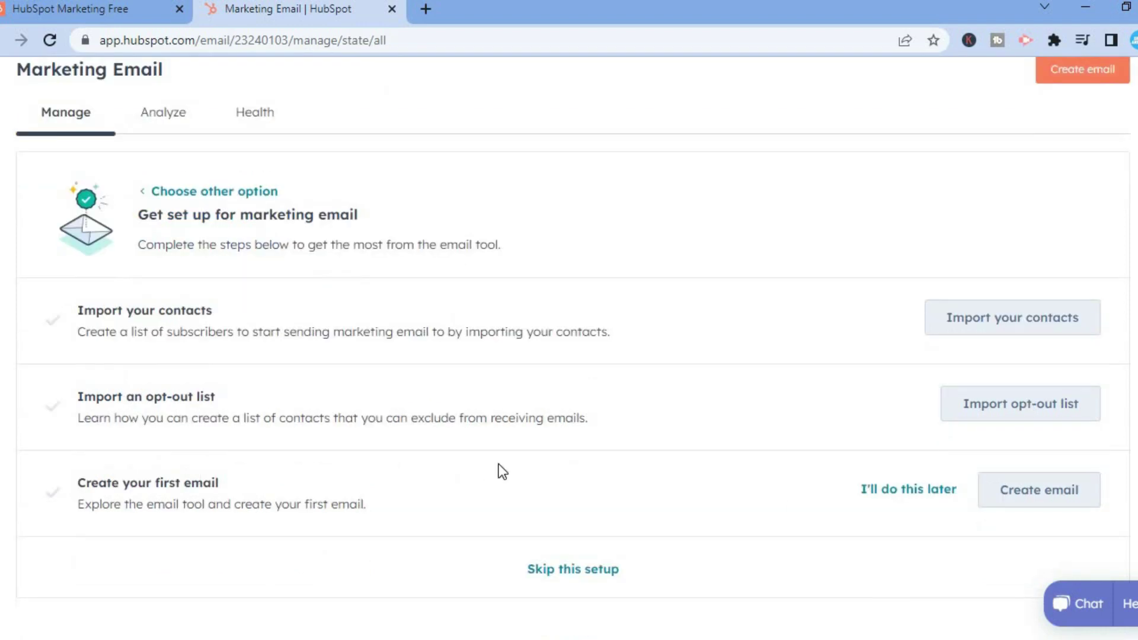
pyautogui.click(1047, 501)
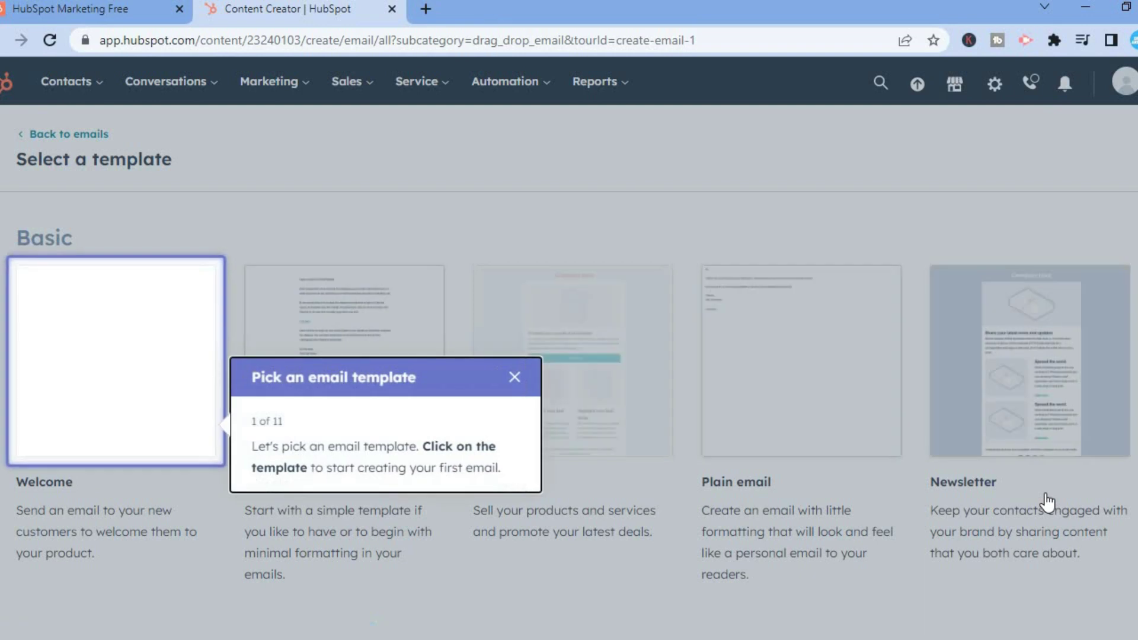
pyautogui.click(513, 379)
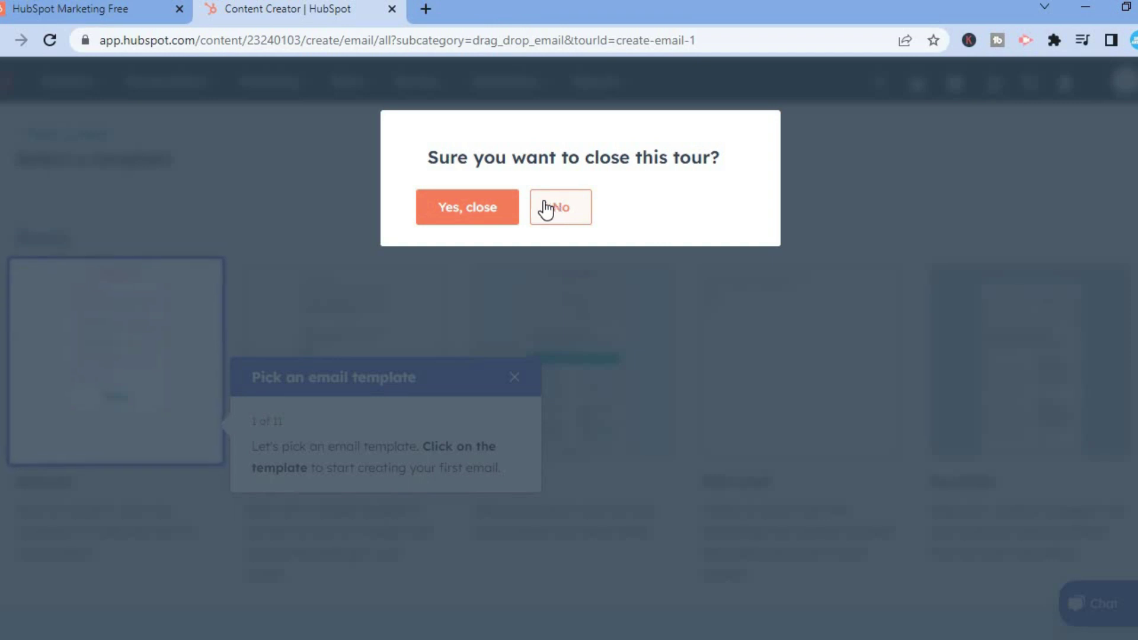
pyautogui.click(483, 208)
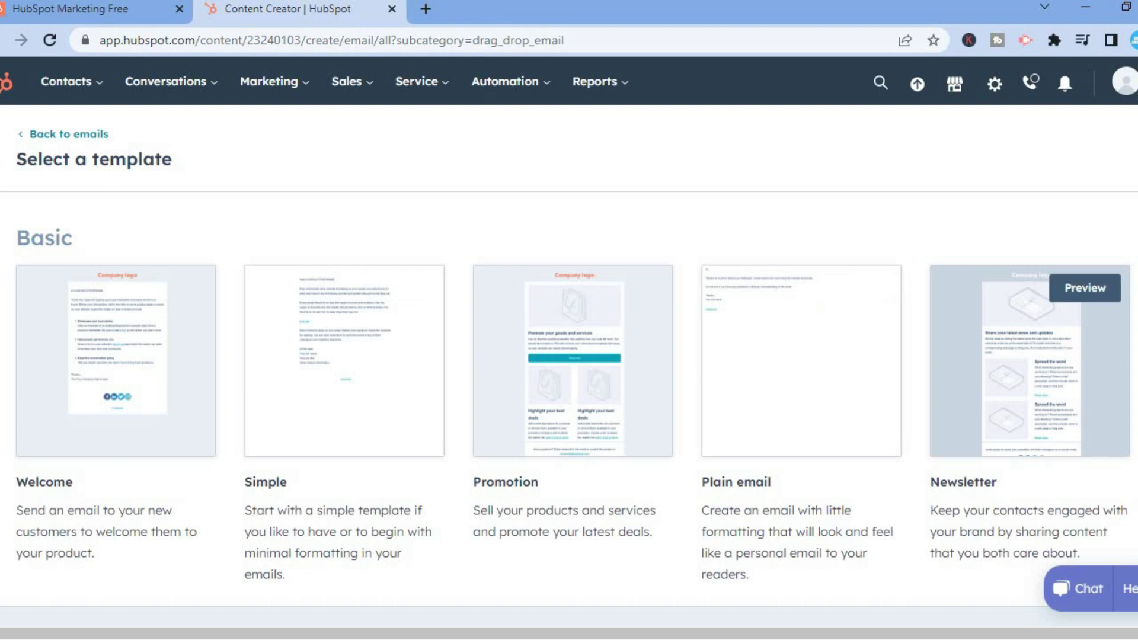
# Step: Look through the basic and premium email templates and create the email from the Welcome template
pyautogui.scroll(-4, 1068, 344)
pyautogui.scroll(-2, 569, 341)
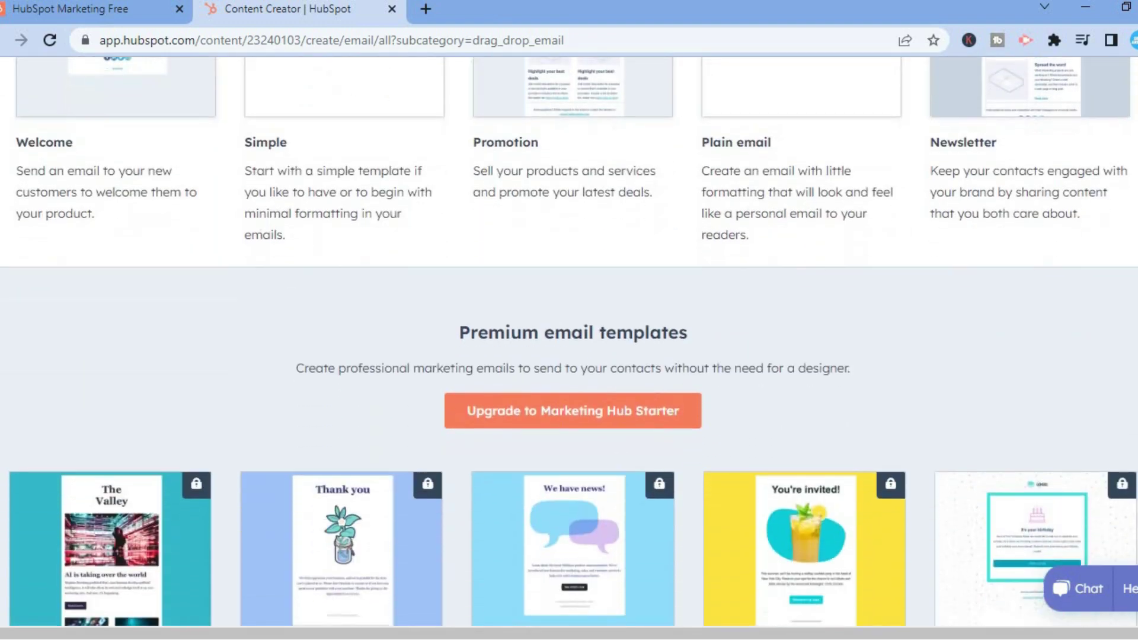
pyautogui.scroll(3, 569, 340)
pyautogui.scroll(-4, 569, 341)
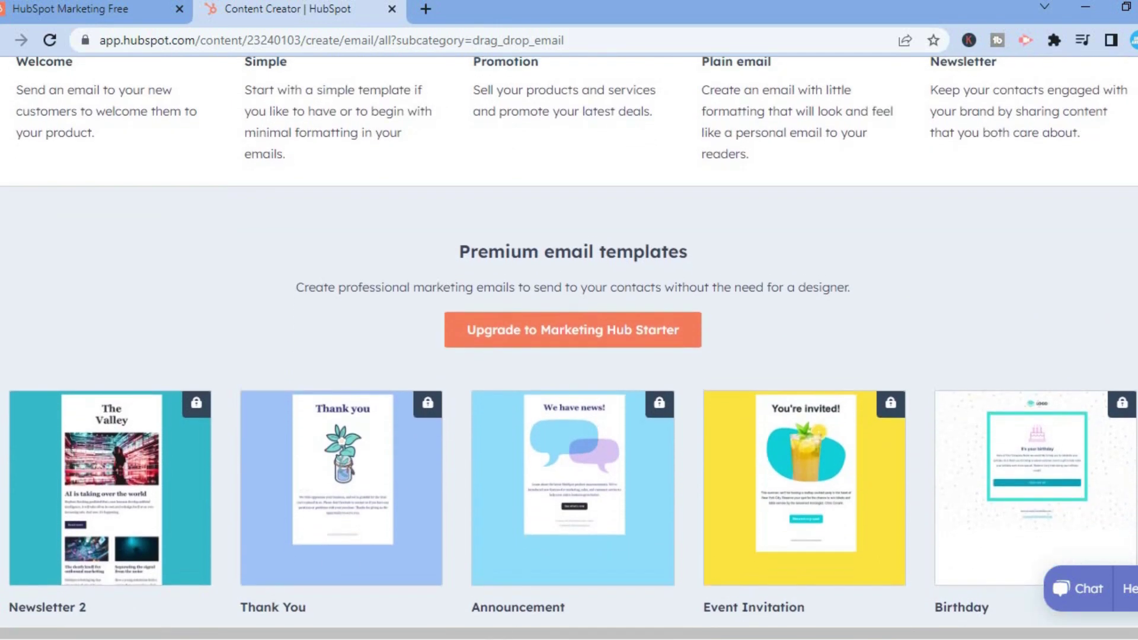
pyautogui.scroll(5, 287, 285)
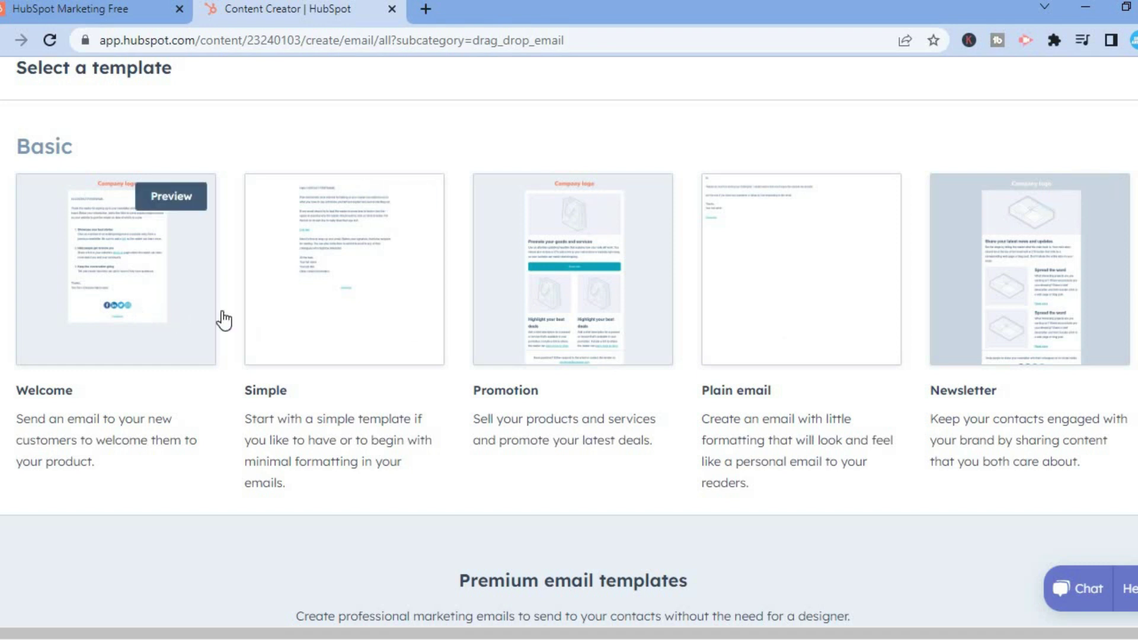
pyautogui.click(137, 325)
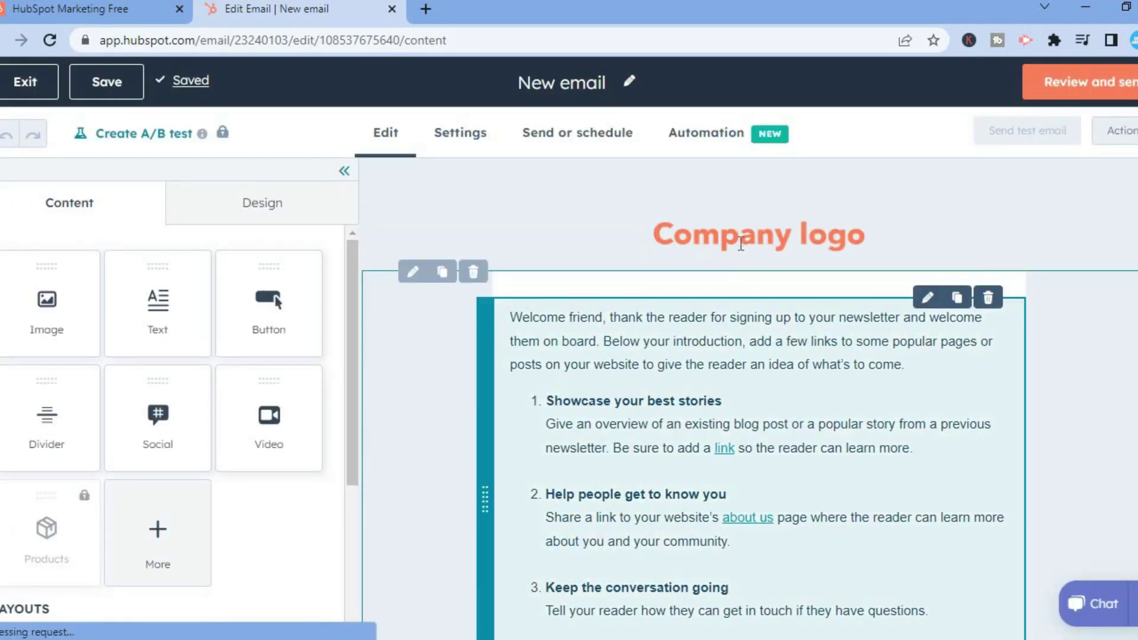
# Step: Replace the email's company logo placeholder with the Save The Trees image uploaded from the Downloads folder
pyautogui.click(739, 236)
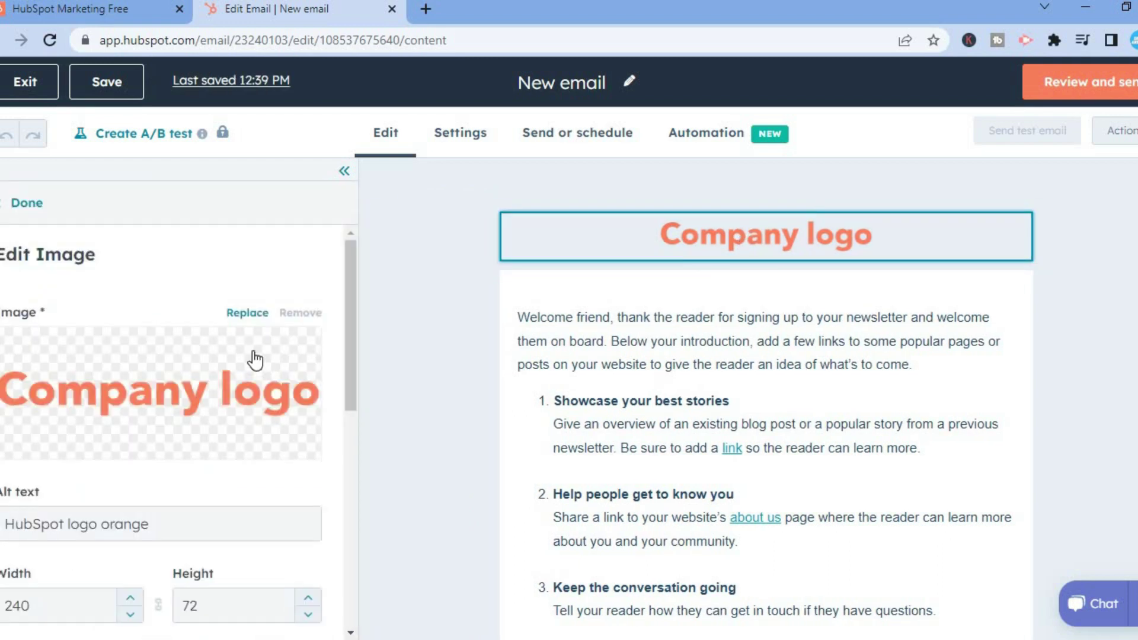
pyautogui.moveTo(255, 359)
pyautogui.moveTo(180, 376)
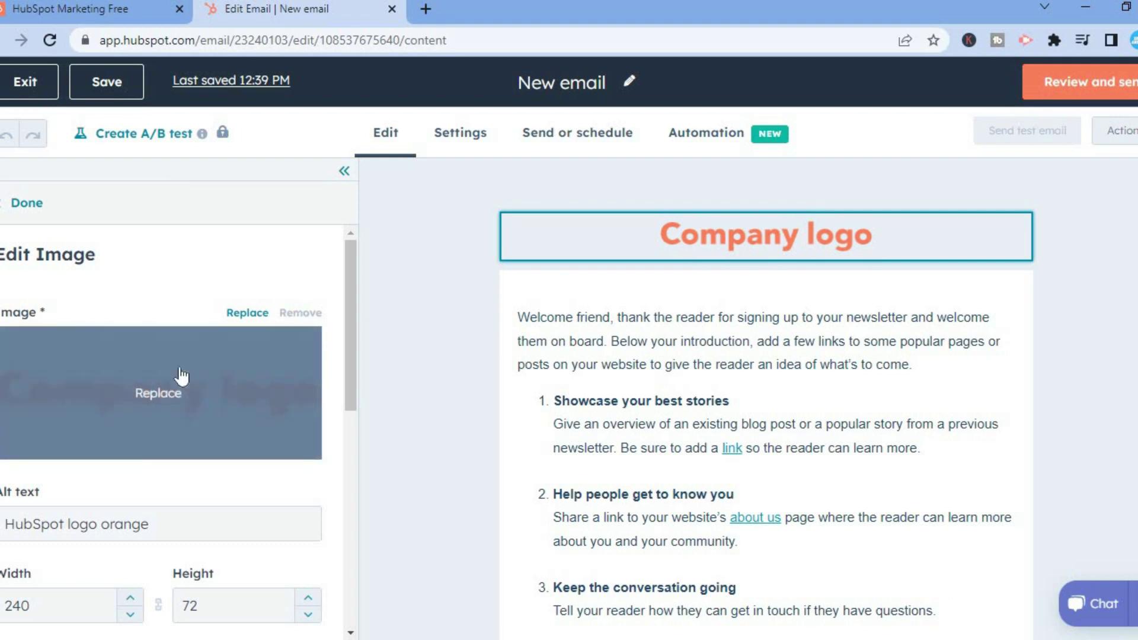
pyautogui.click(157, 394)
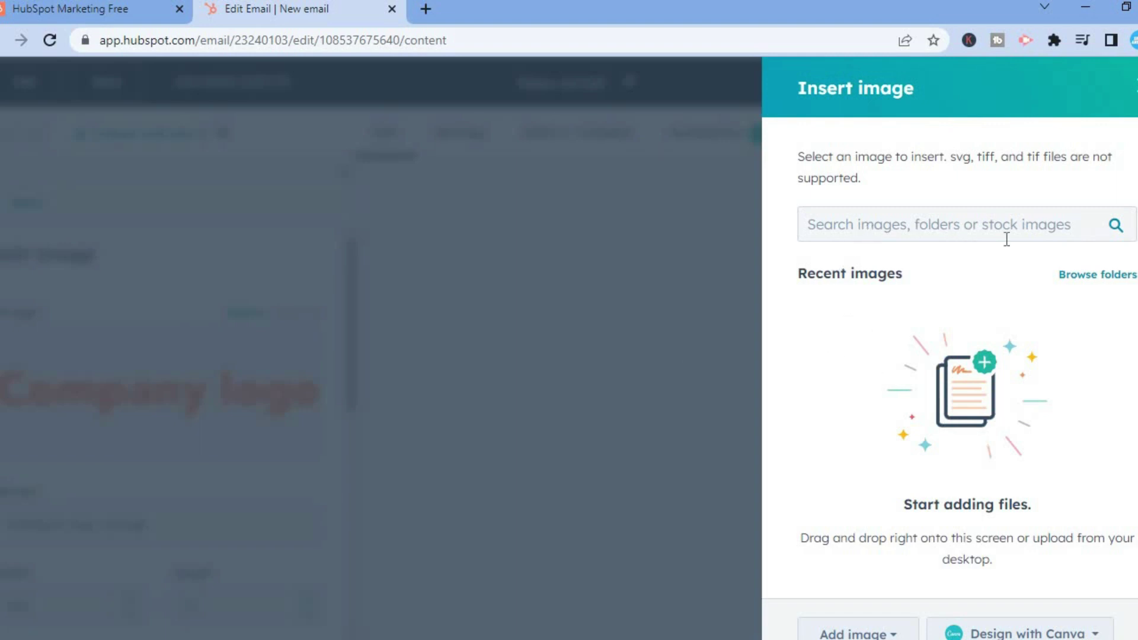
pyautogui.scroll(-1, 948, 356)
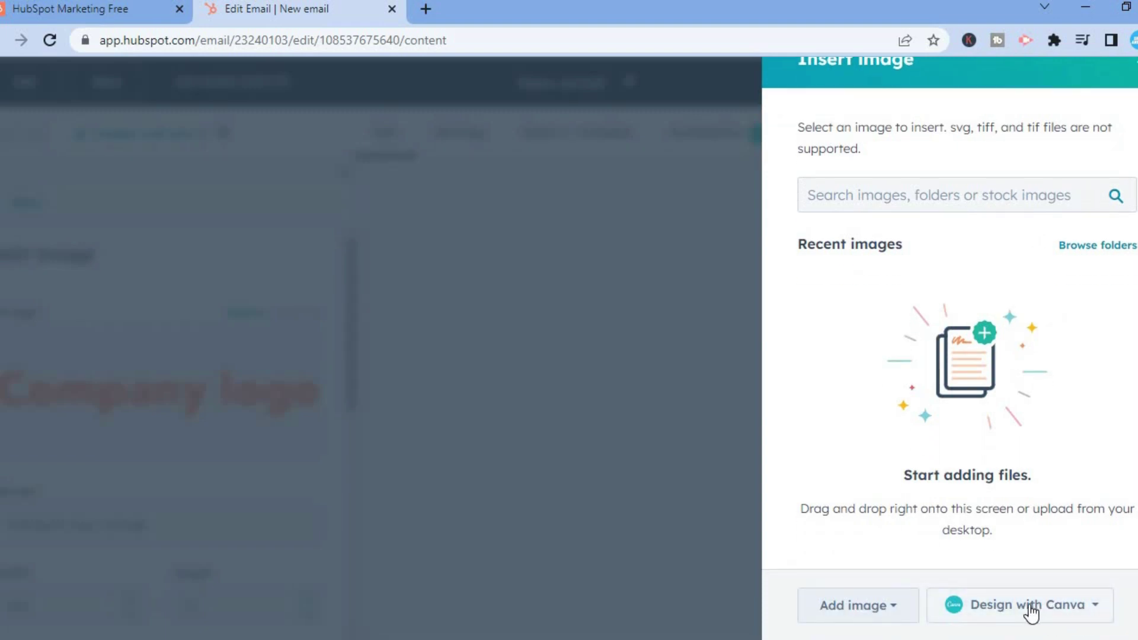
pyautogui.click(870, 613)
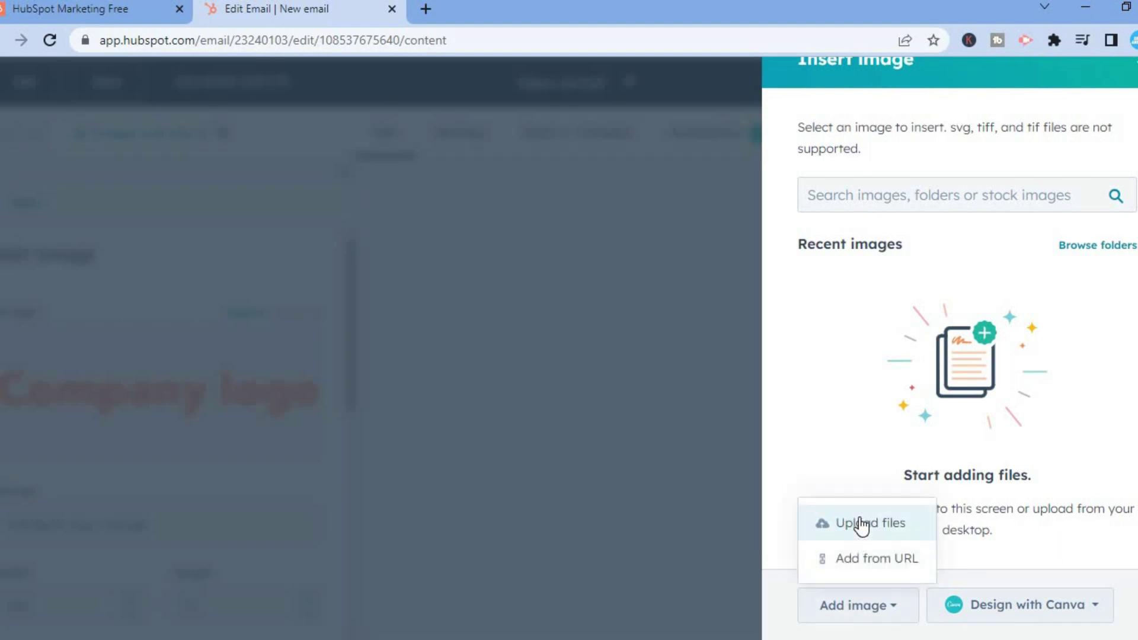
pyautogui.click(861, 525)
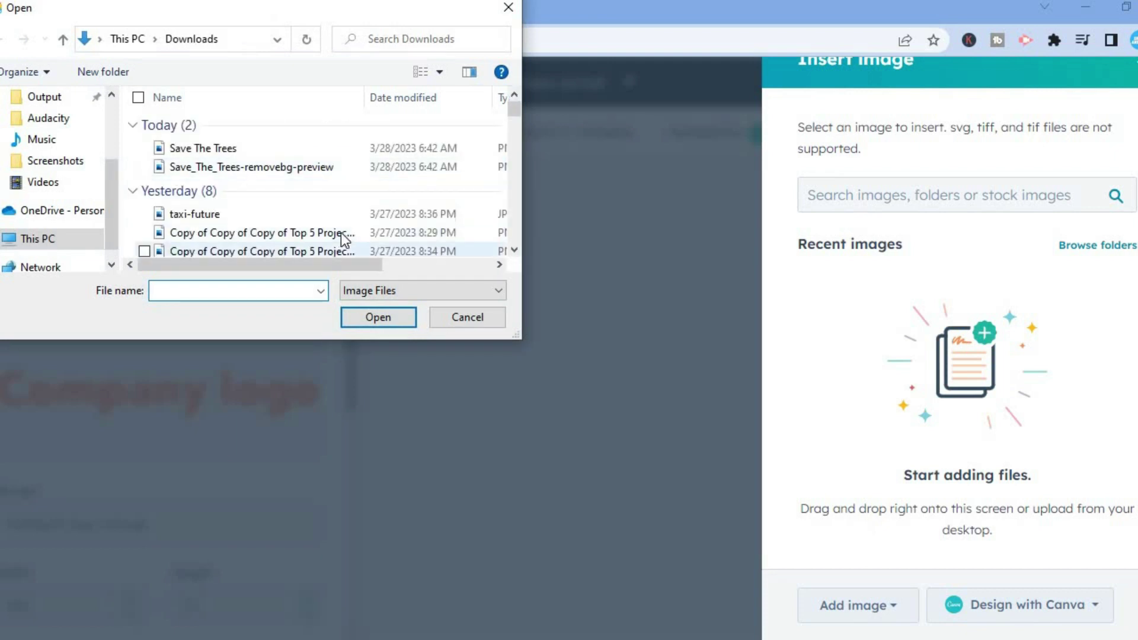
pyautogui.click(224, 148)
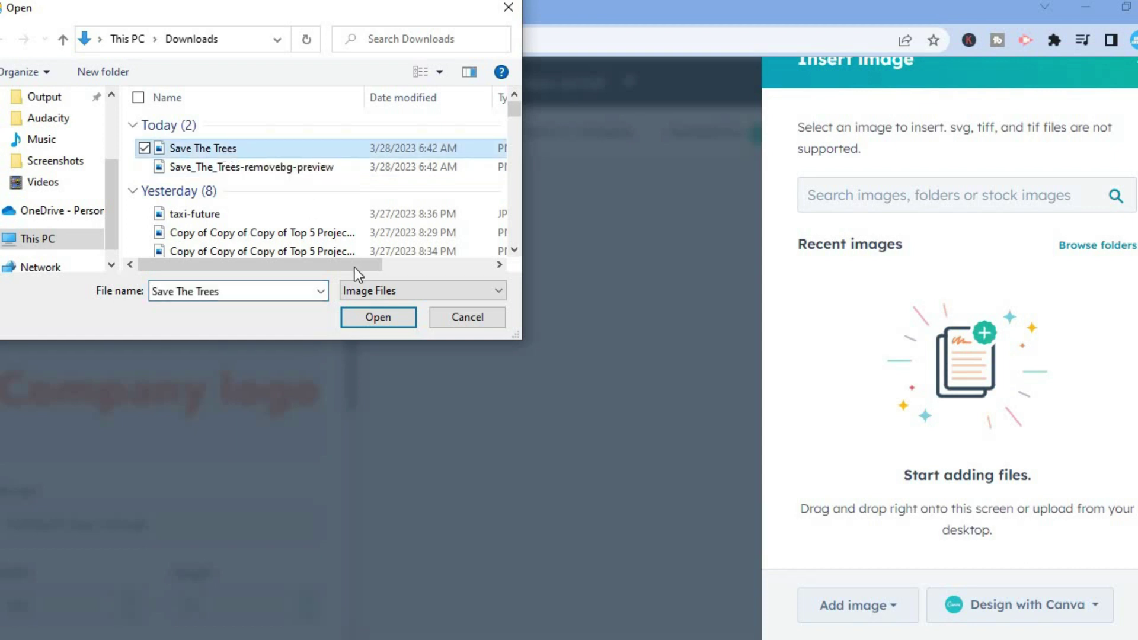
pyautogui.click(348, 322)
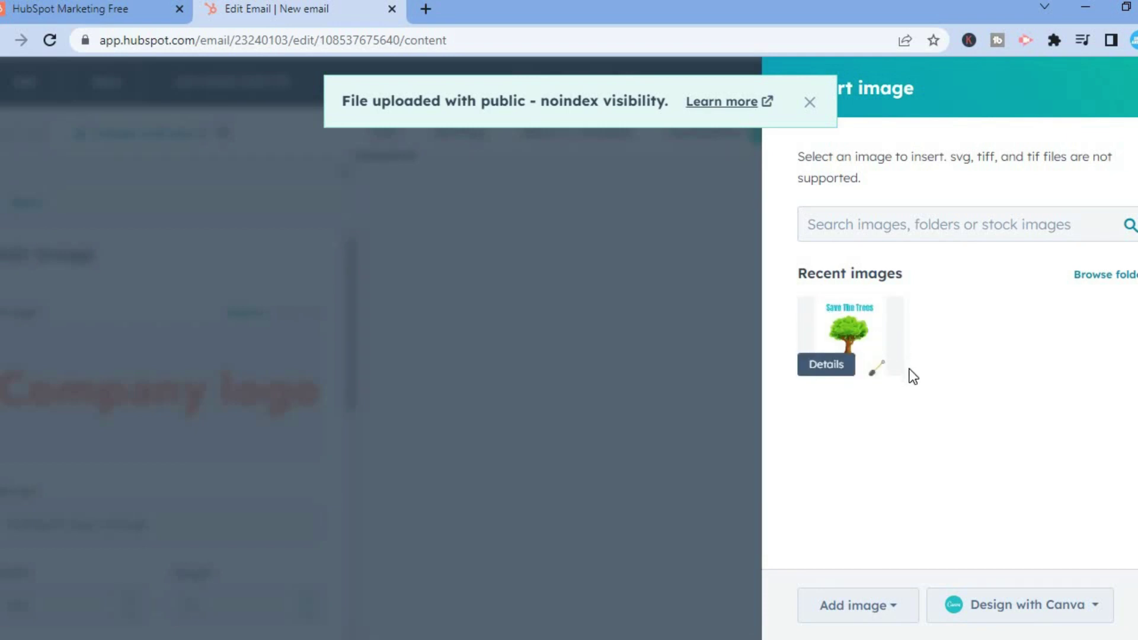
pyautogui.click(841, 325)
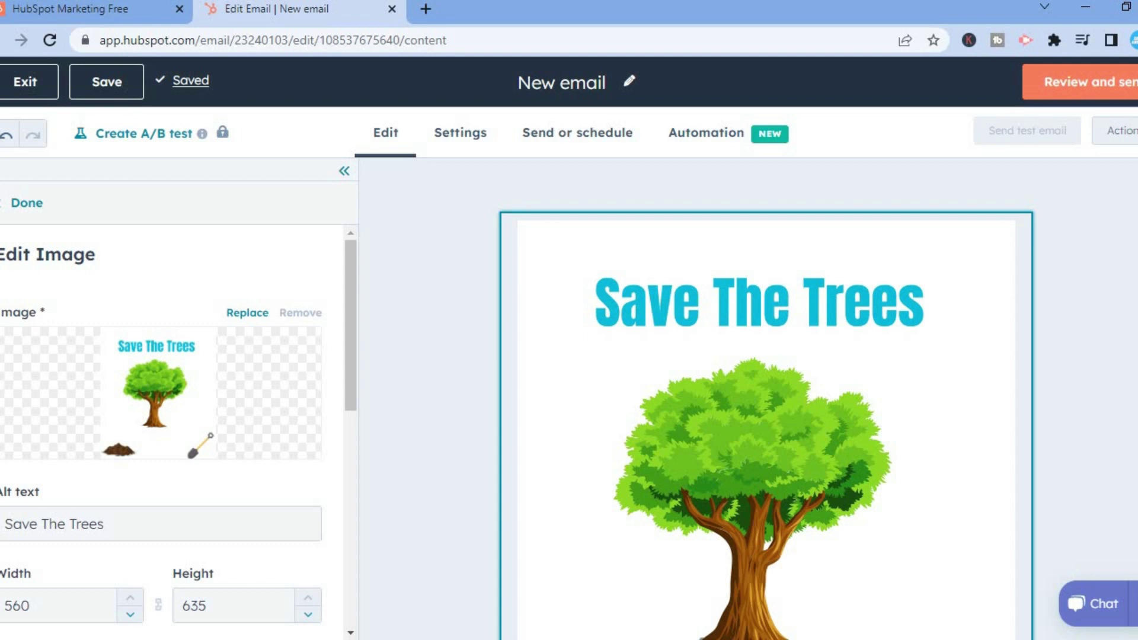
# Step: Examine the new header image and its size, link and alignment settings, and close the image settings
pyautogui.scroll(-5, 765, 415)
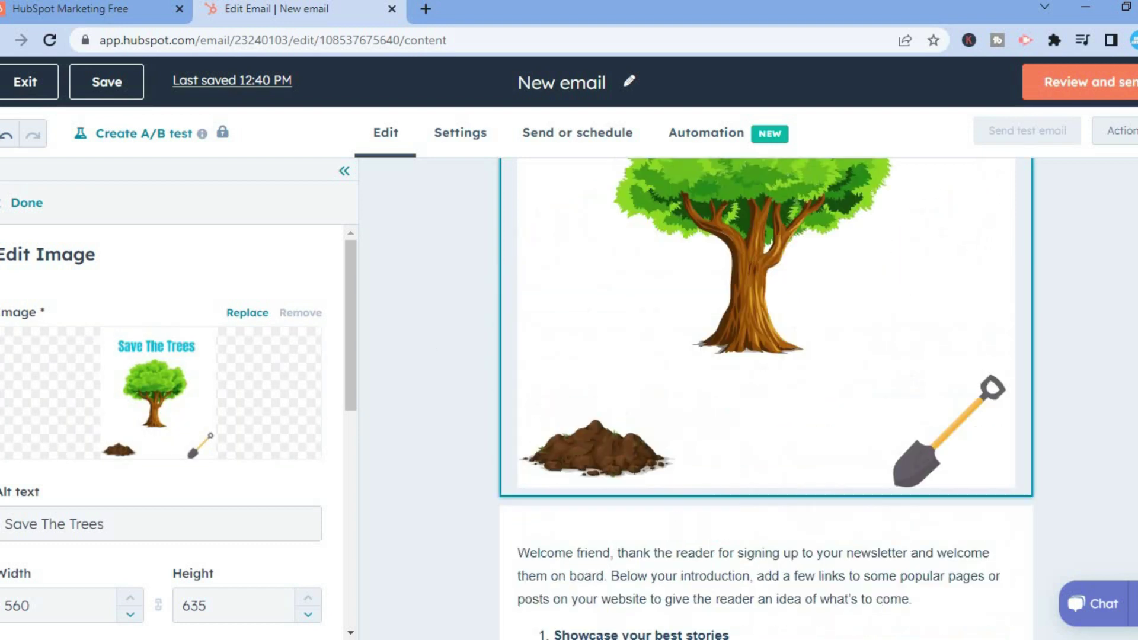
pyautogui.scroll(5, 413, 364)
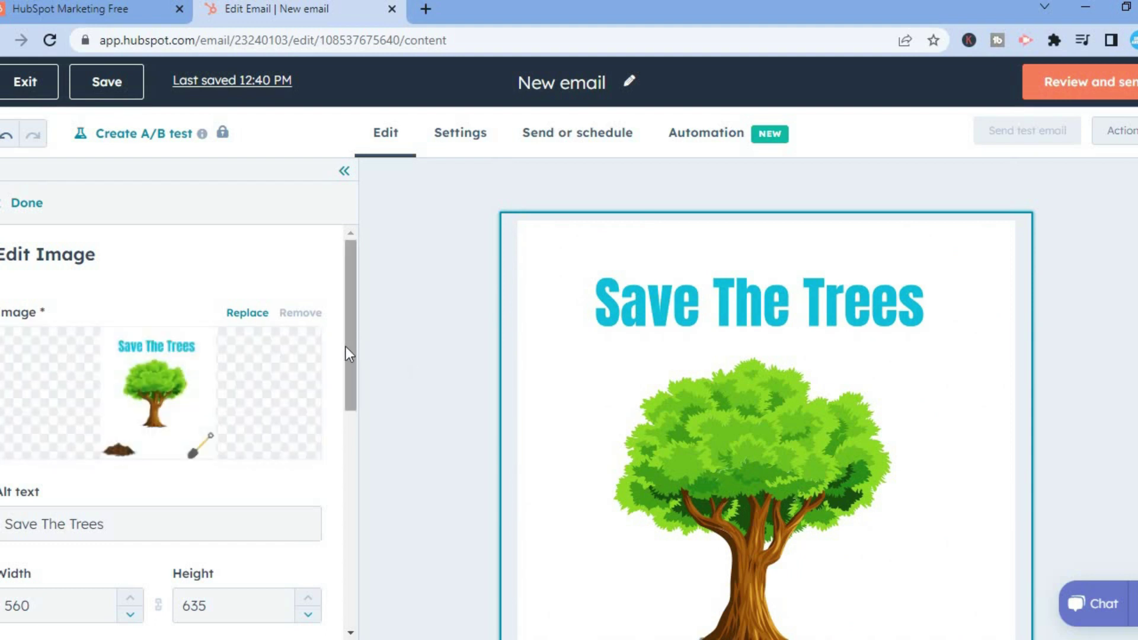
pyautogui.scroll(-4, 337, 417)
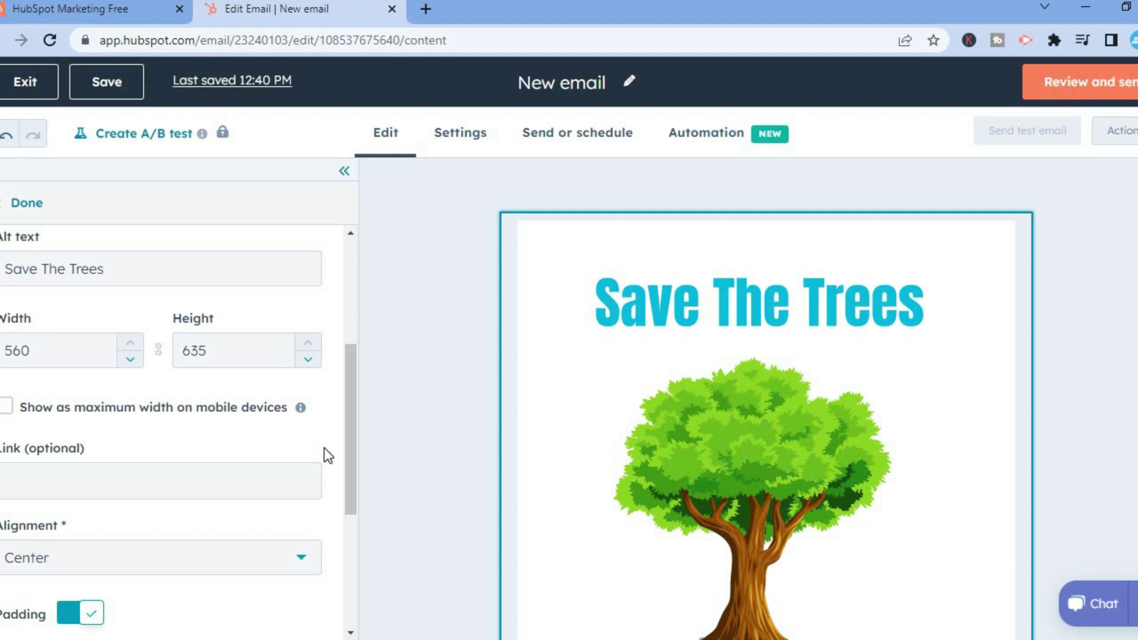
pyautogui.click(220, 479)
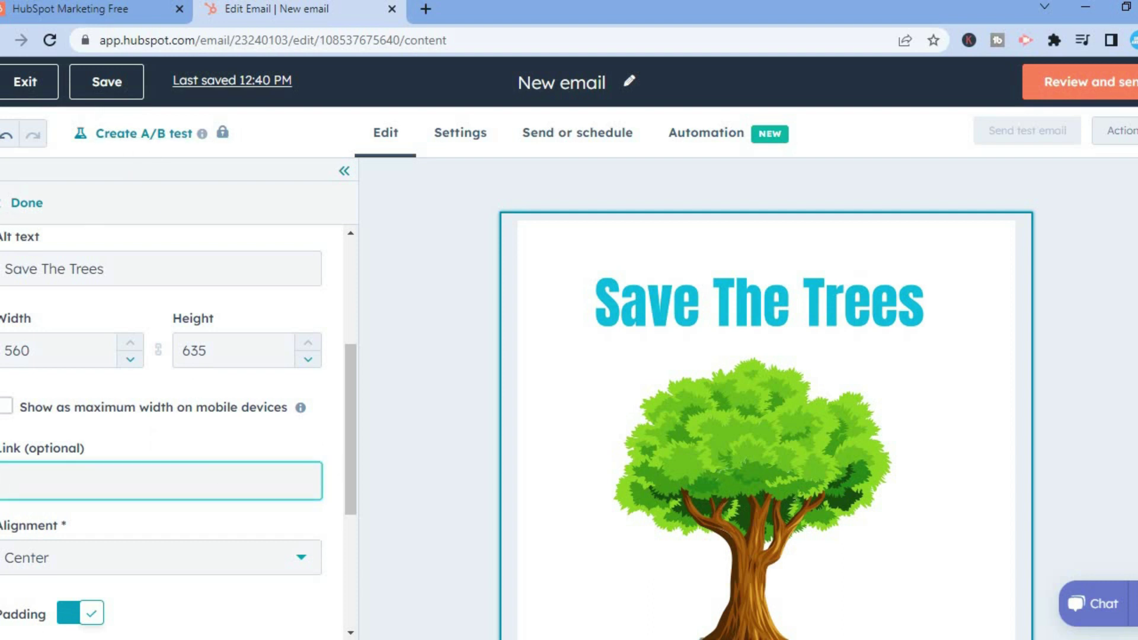
pyautogui.click(30, 204)
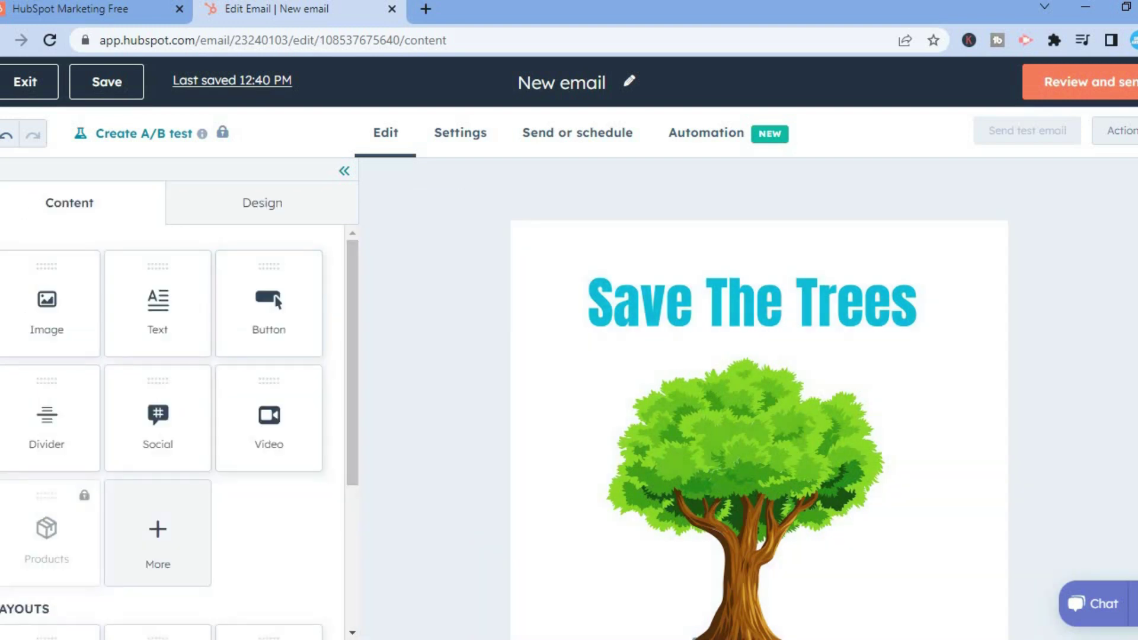
# Step: Add a blank line after the "Keep the conversation going" item in the email's body text and finish editing the text
pyautogui.scroll(-10, 978, 617)
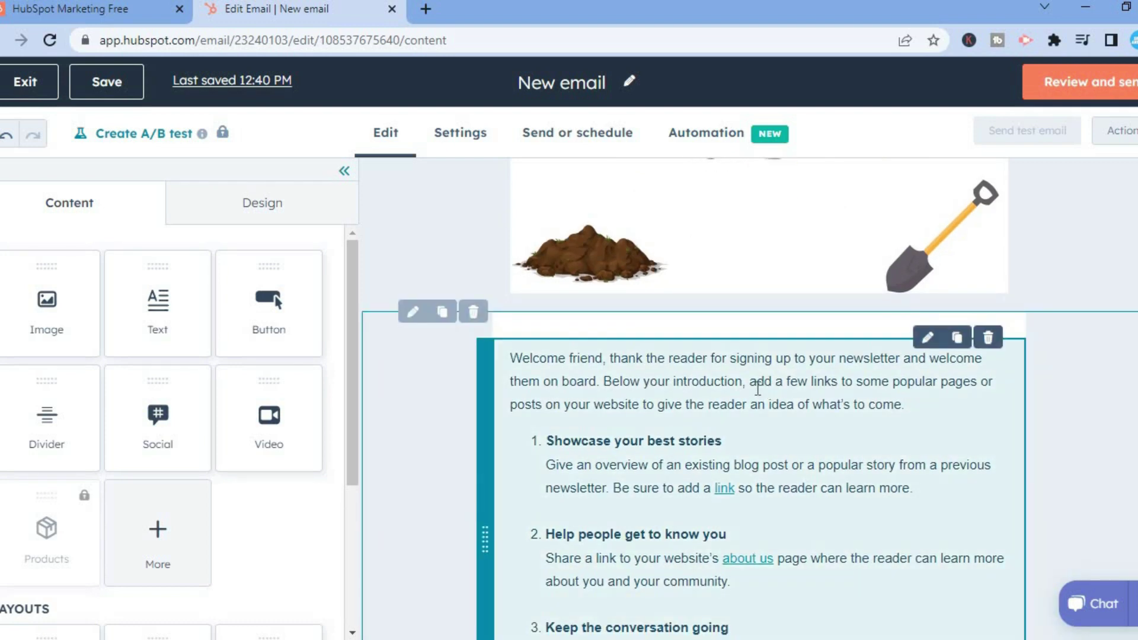
pyautogui.click(758, 389)
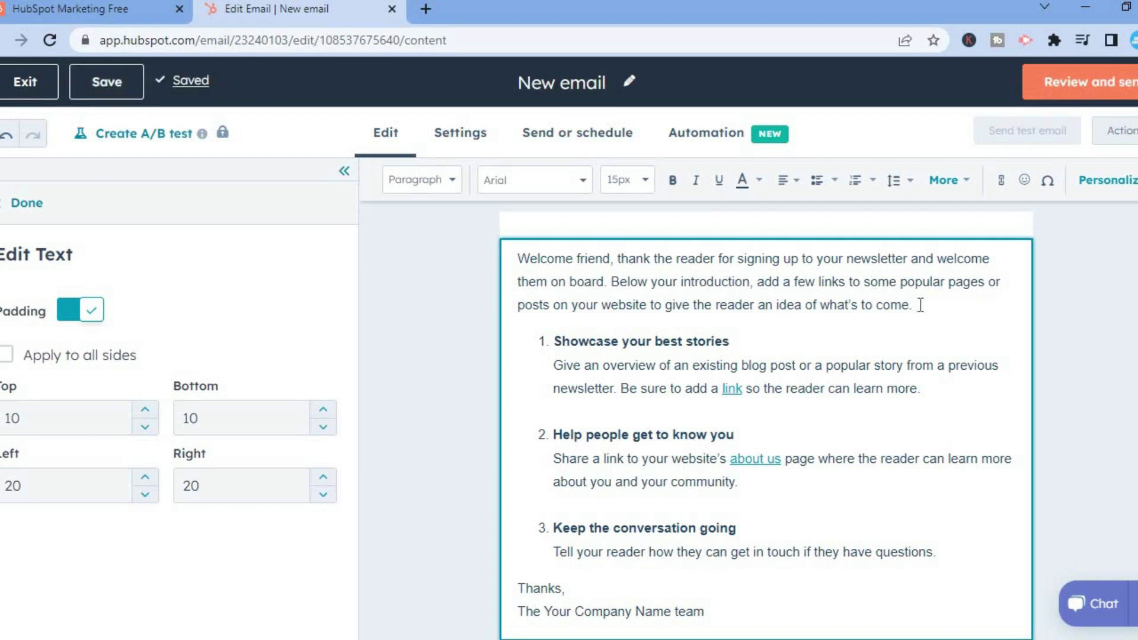
pyautogui.scroll(-3, 767, 420)
pyautogui.scroll(4, 767, 419)
pyautogui.click(913, 278)
pyautogui.scroll(1, 766, 419)
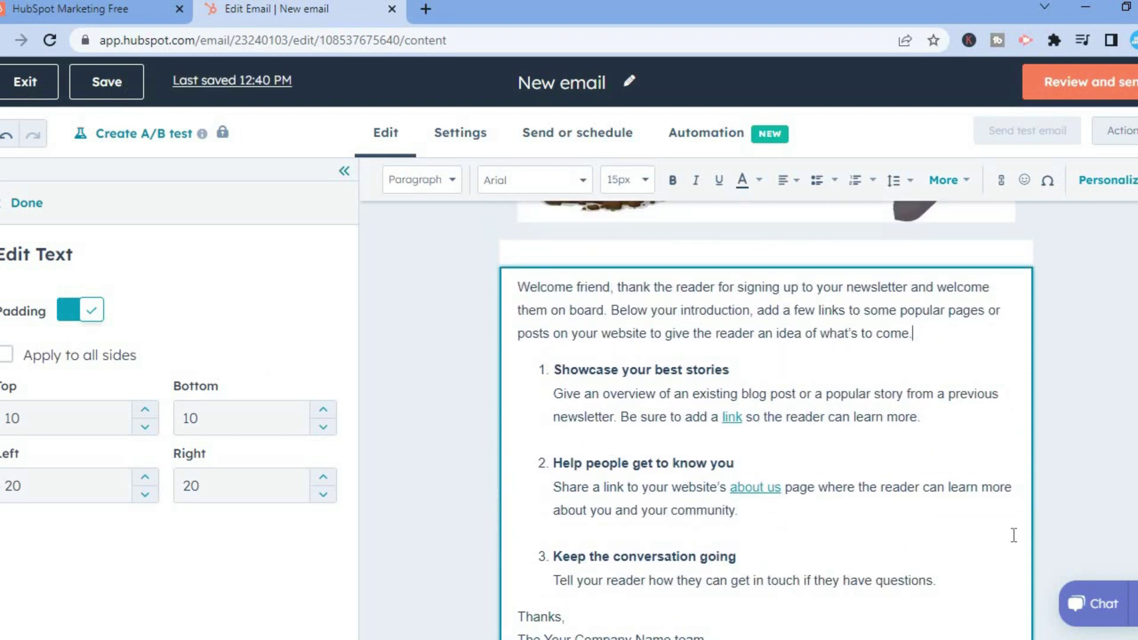
pyautogui.scroll(-4, 756, 372)
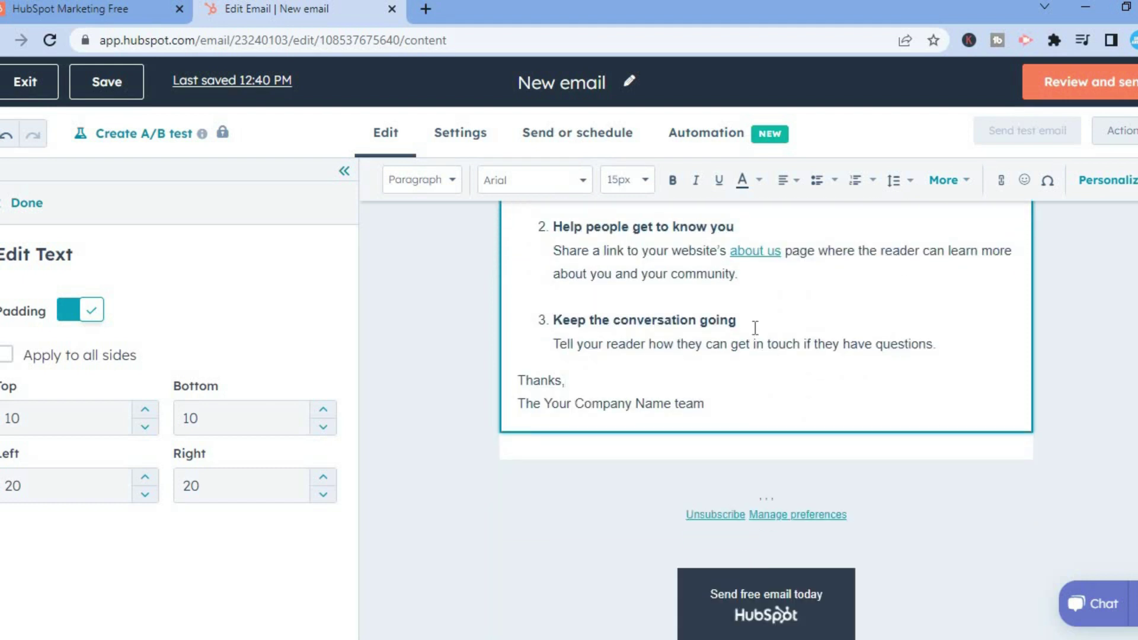
pyautogui.click(949, 351)
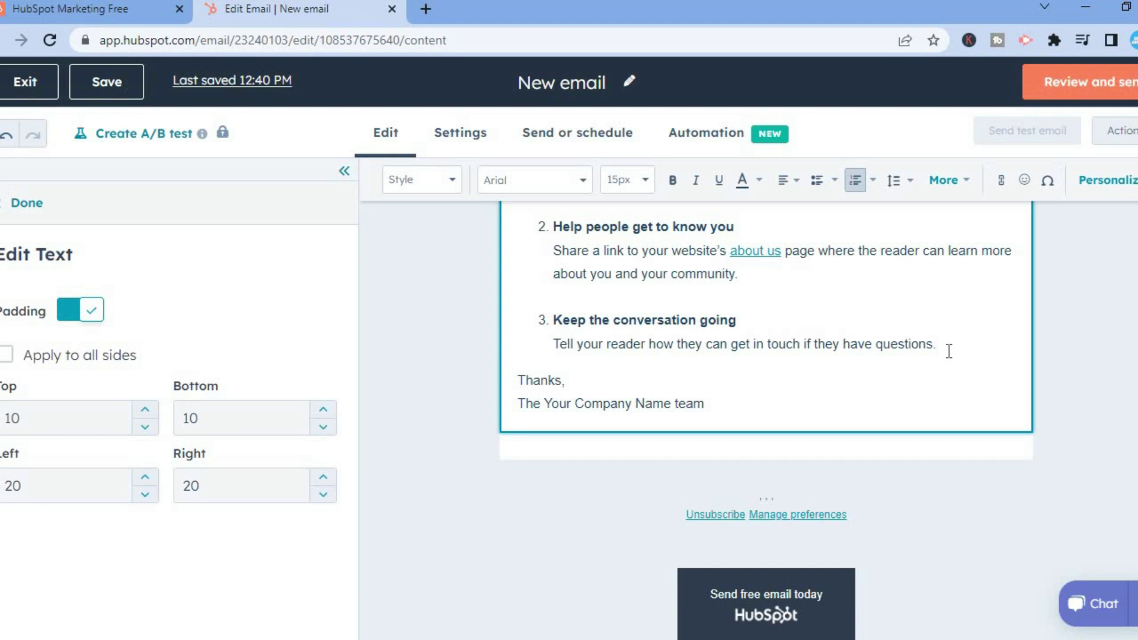
pyautogui.press('Return')
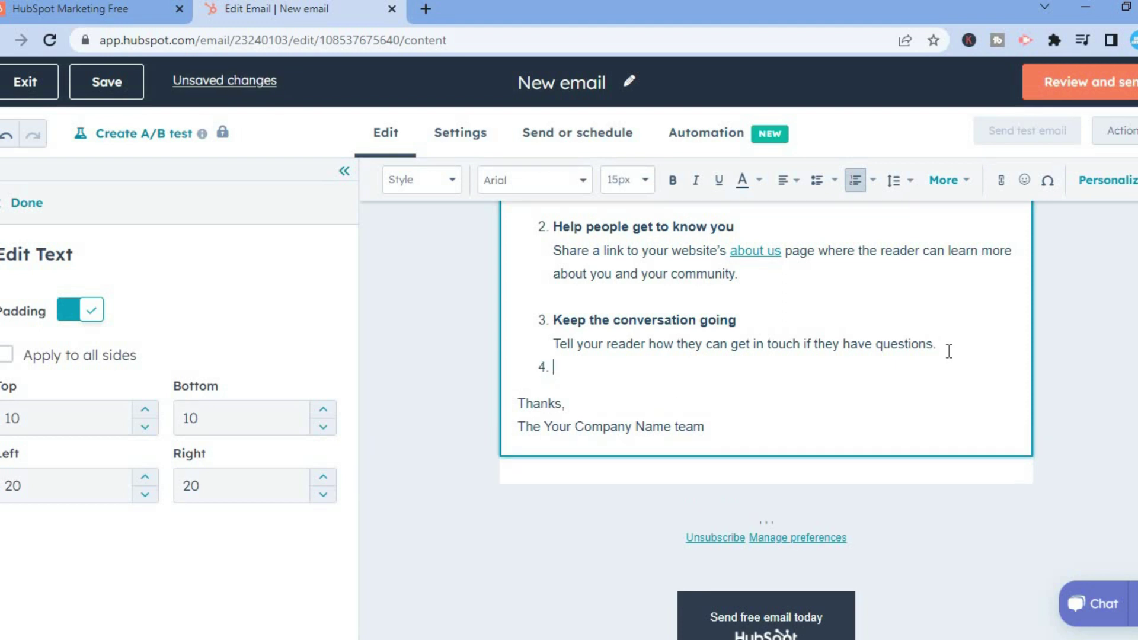
pyautogui.press('Return')
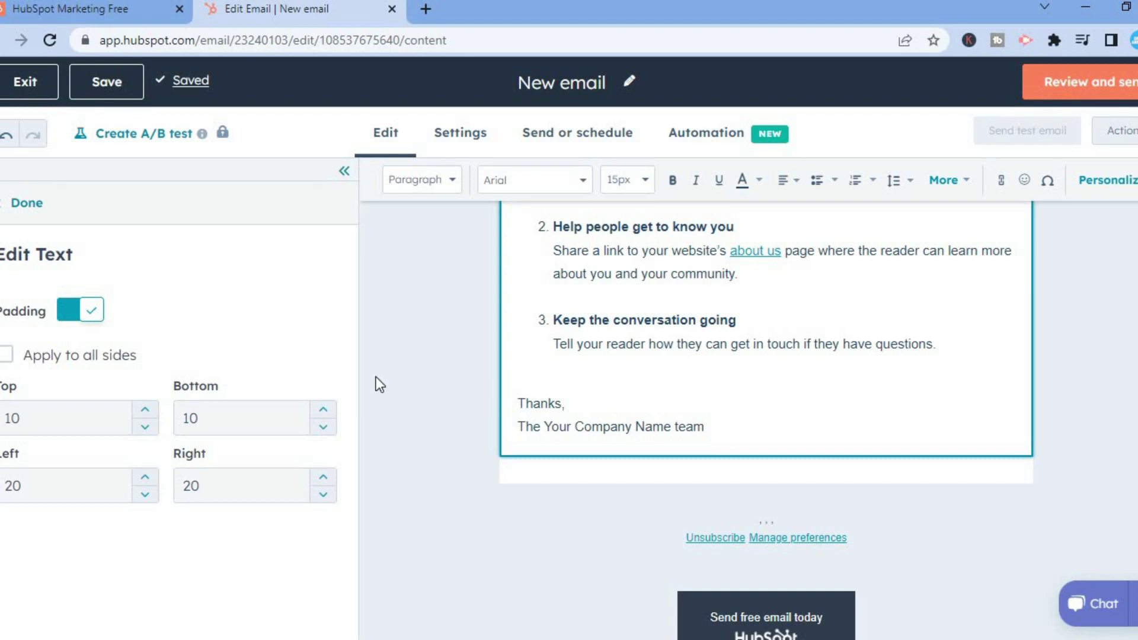
pyautogui.click(26, 204)
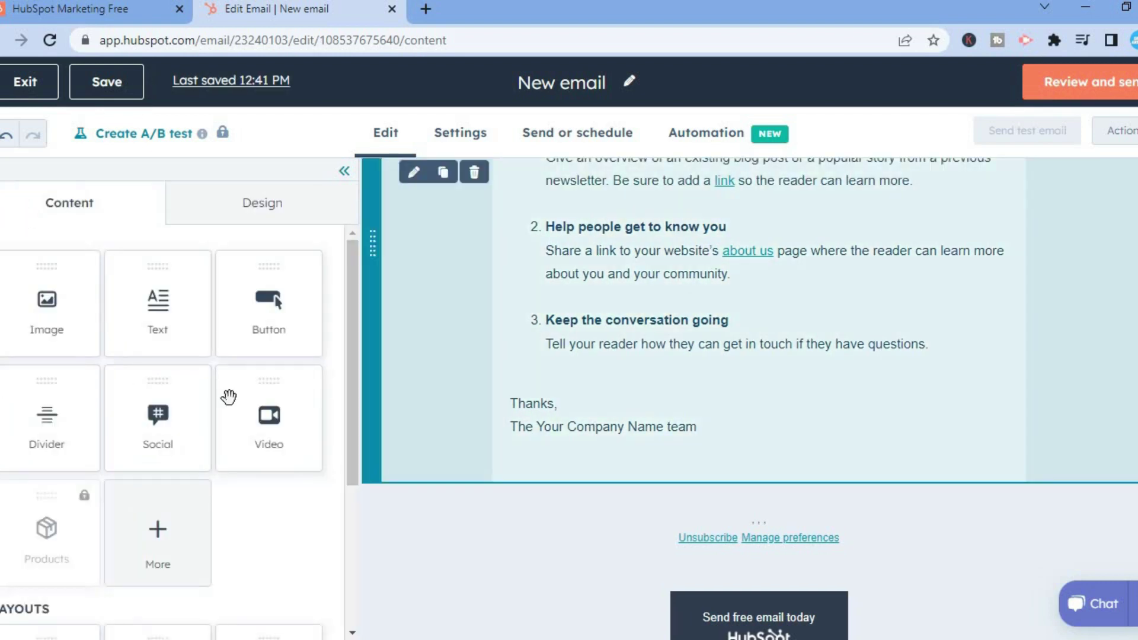
# Step: Add a button module to the email directly below the closing "Thanks" text
pyautogui.scroll(-4, 341, 415)
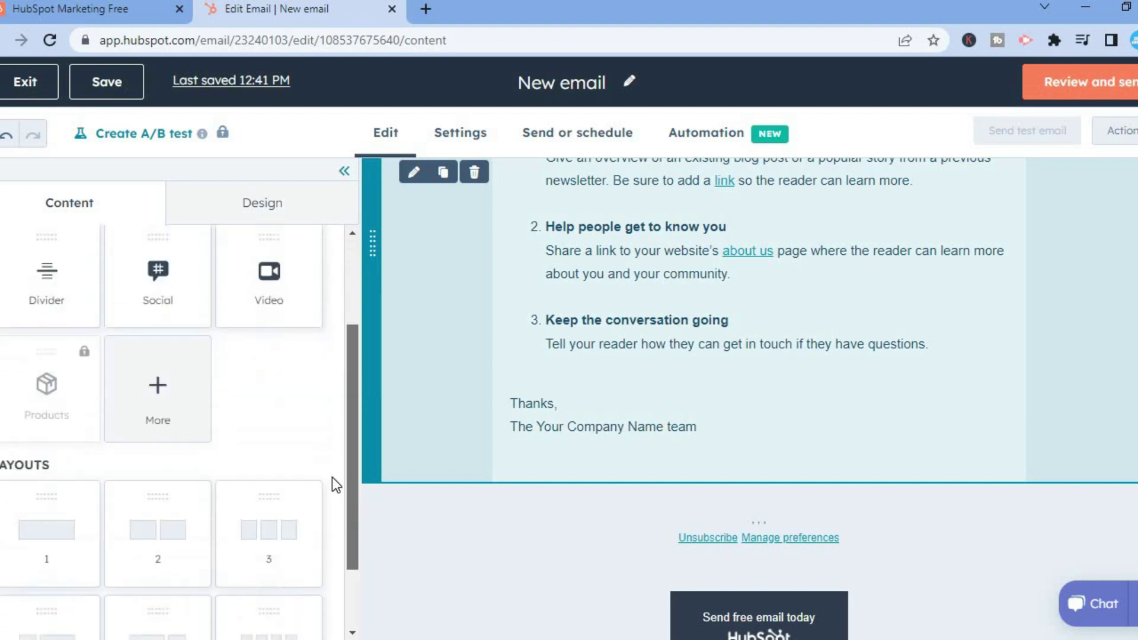
pyautogui.scroll(3, 330, 415)
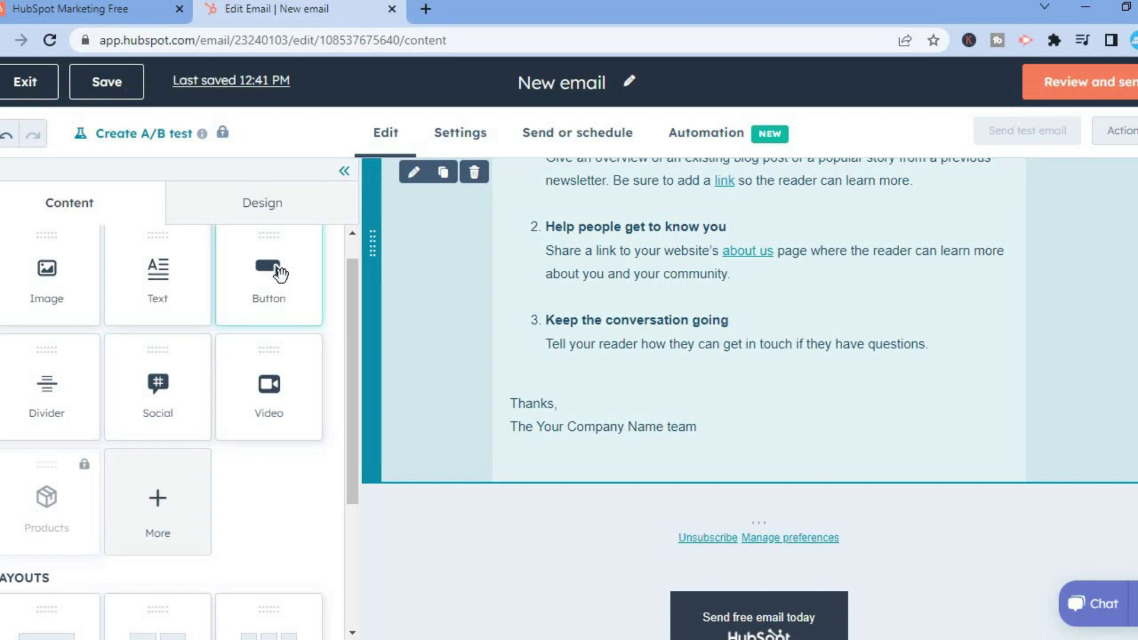
pyautogui.moveTo(280, 274); pyautogui.dragTo(650, 358)
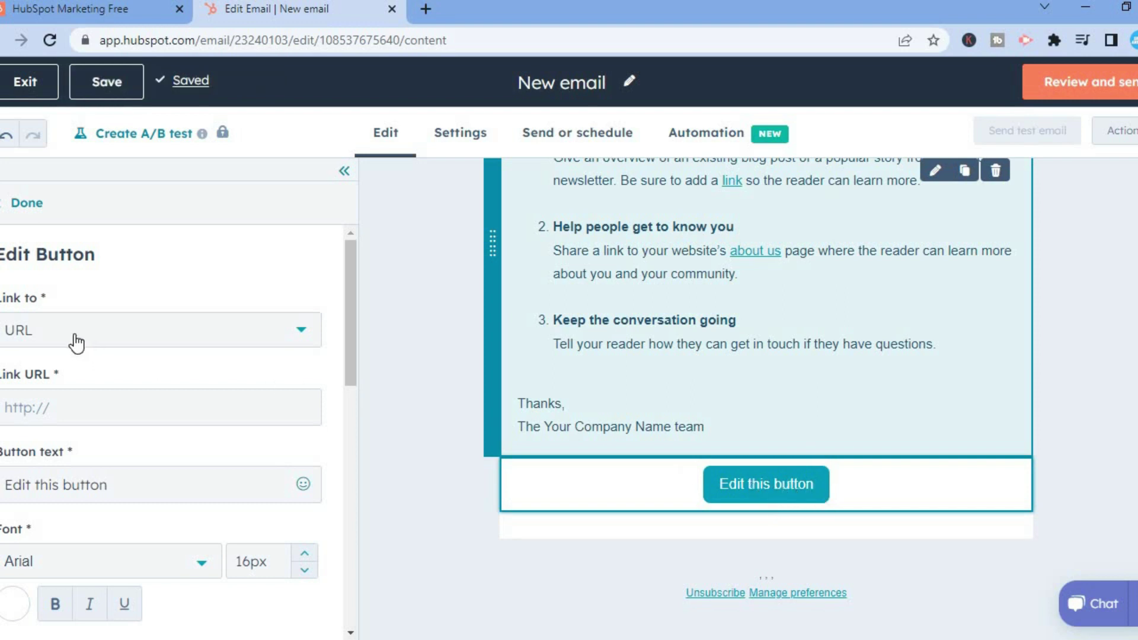
# Step: Change the new button's text to "Click Here", leaving its link URL empty, and finish editing the button
pyautogui.click(80, 408)
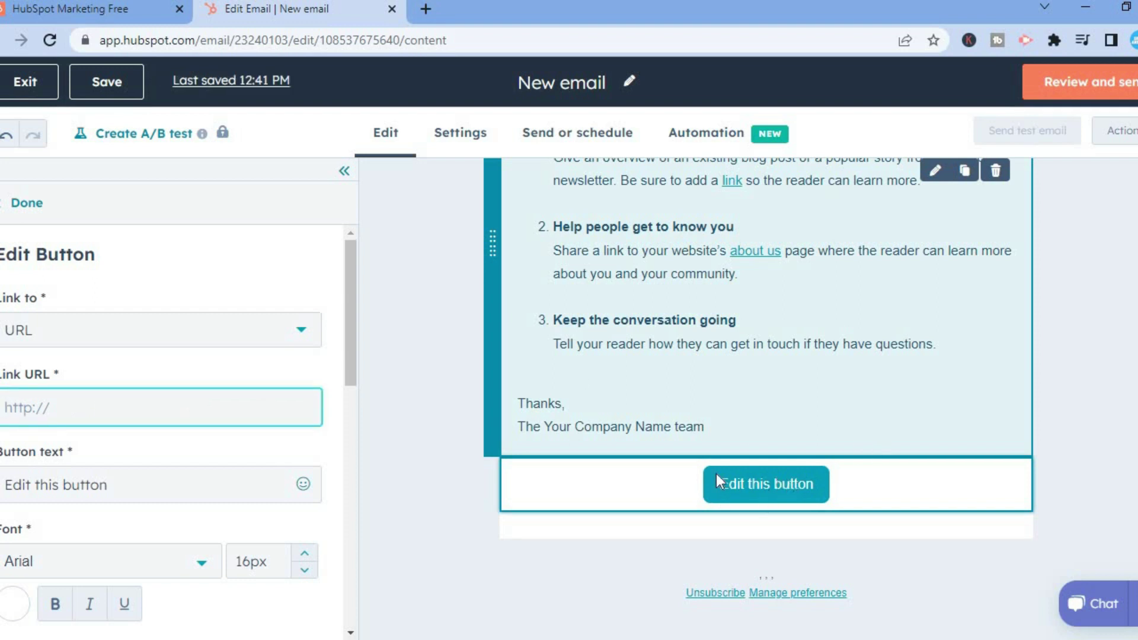
pyautogui.click(126, 485)
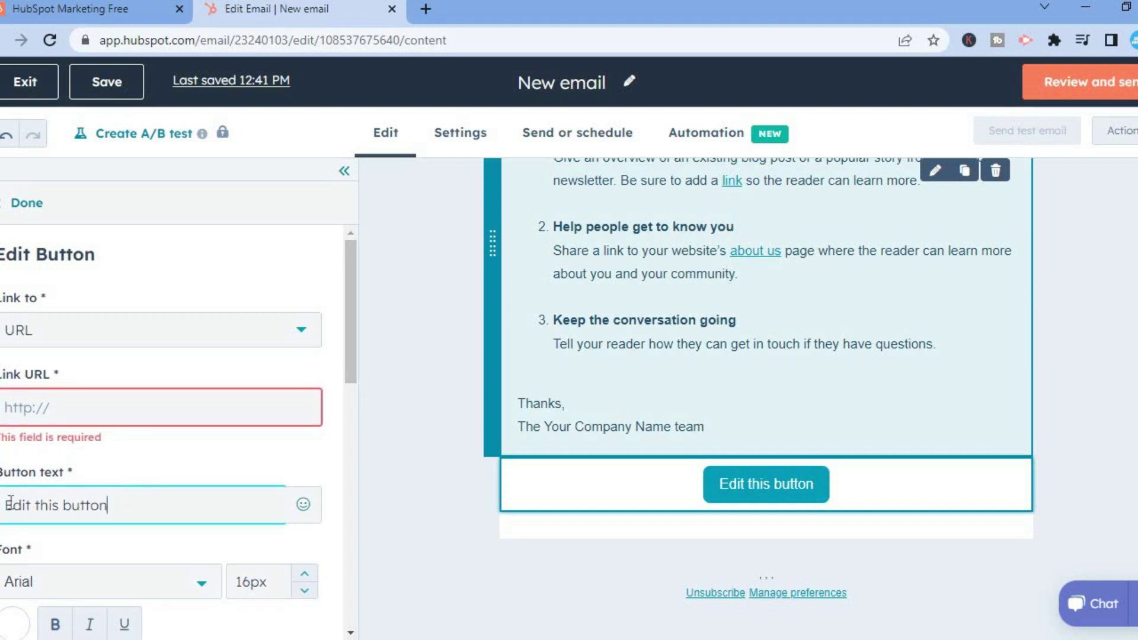
pyautogui.hotkey('shift', 'Home')
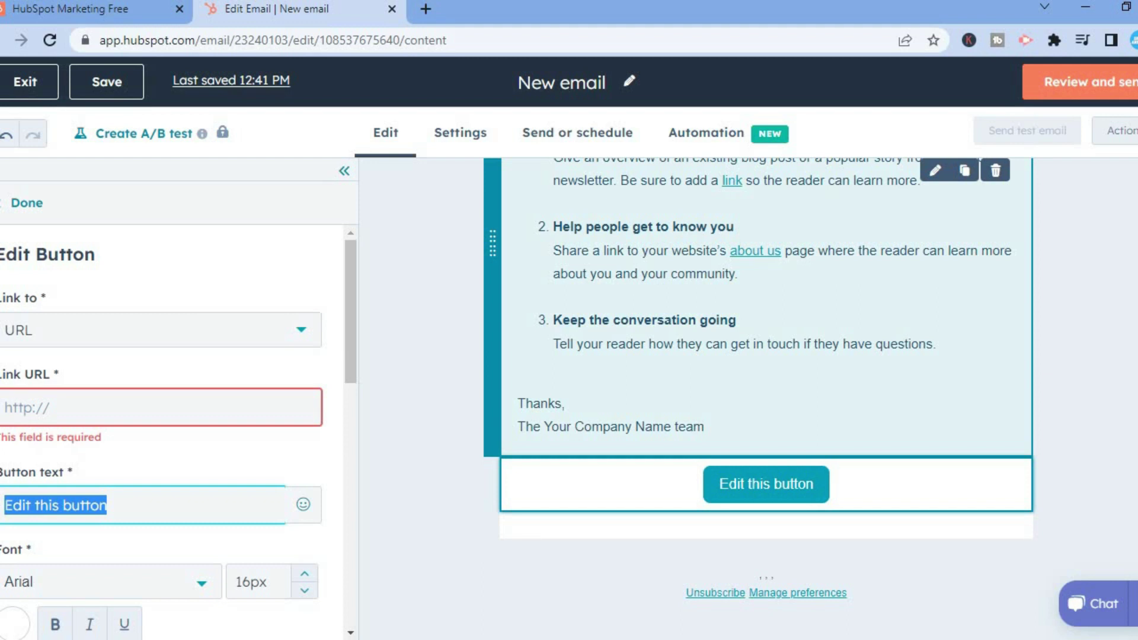
pyautogui.write('Click ')
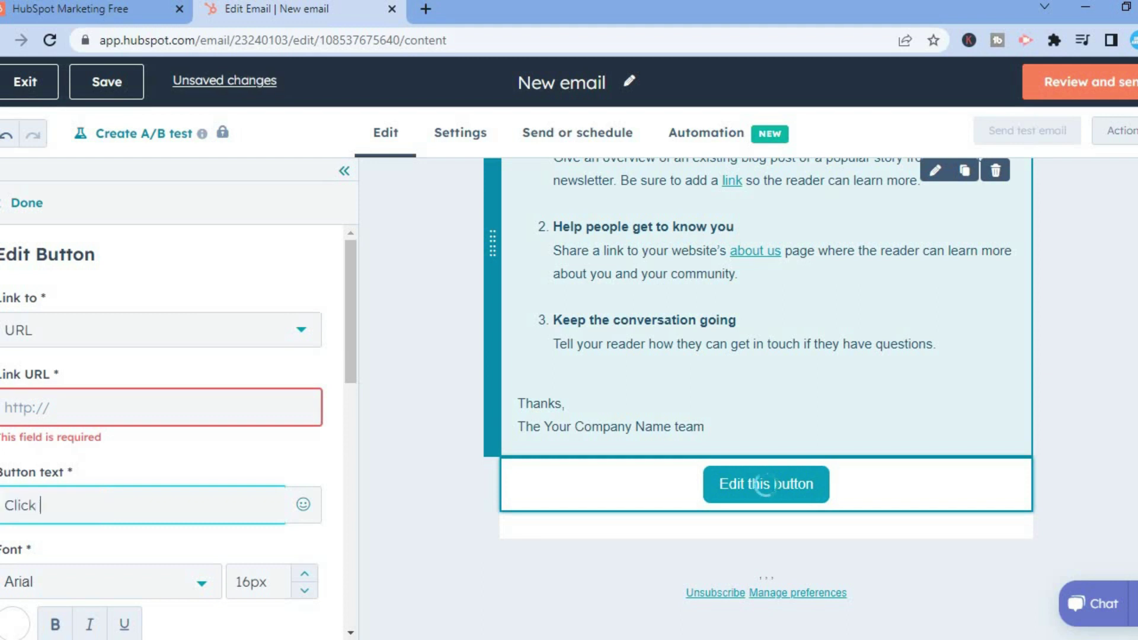
pyautogui.write('Here')
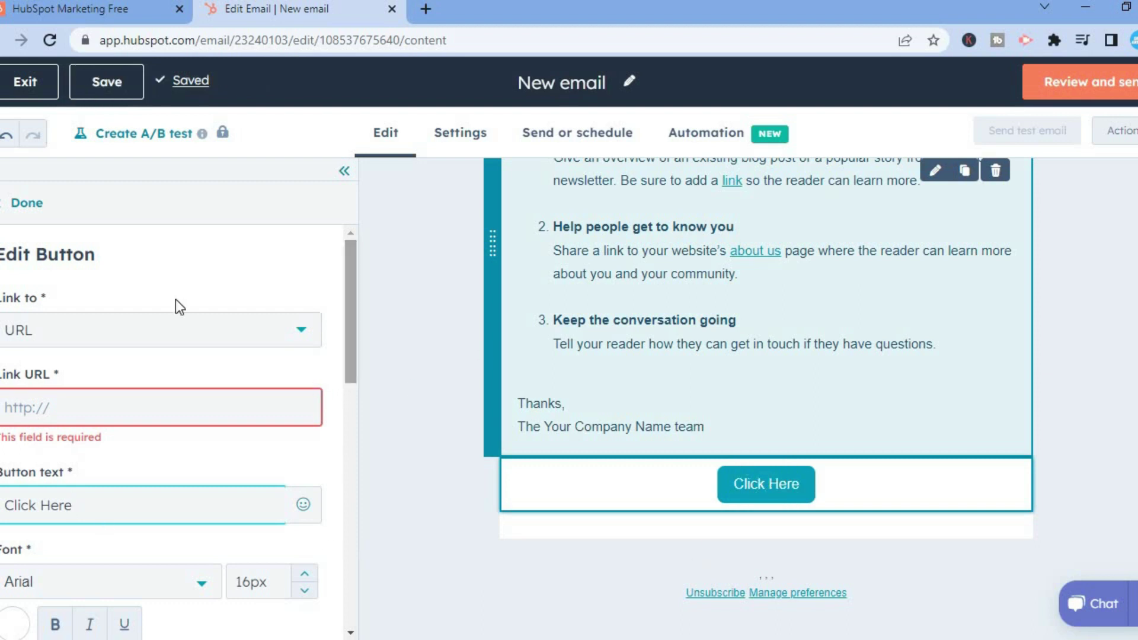
pyautogui.click(15, 205)
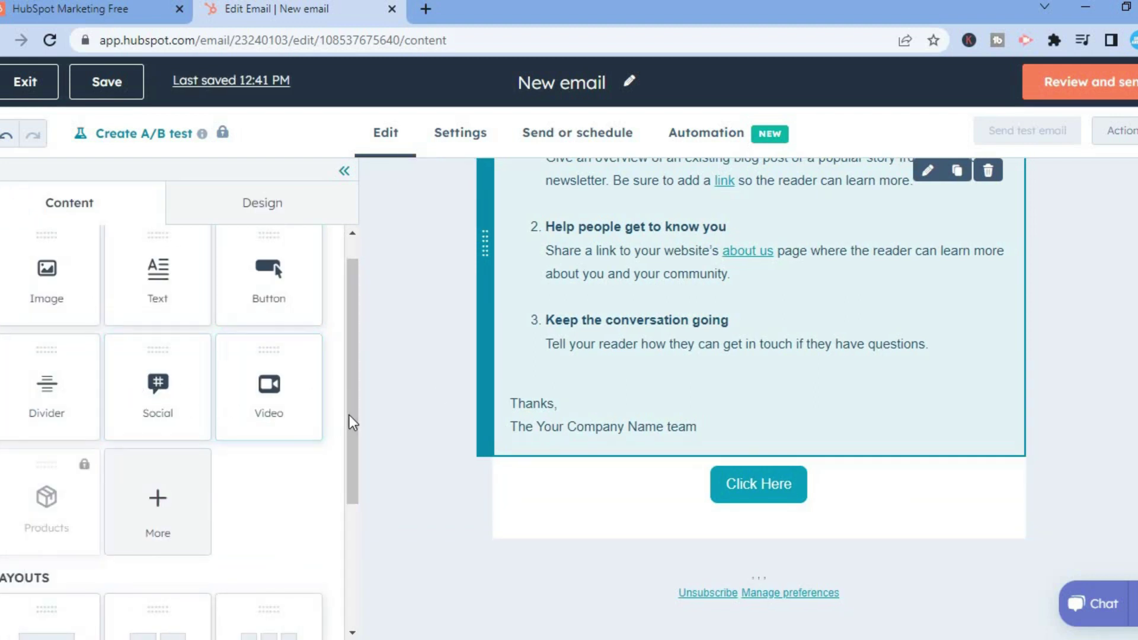
# Step: Look over the remaining content modules and the fields required before sending, and exit the email editor
pyautogui.moveTo(349, 440); pyautogui.dragTo(351, 563)
pyautogui.scroll(4, 340, 415)
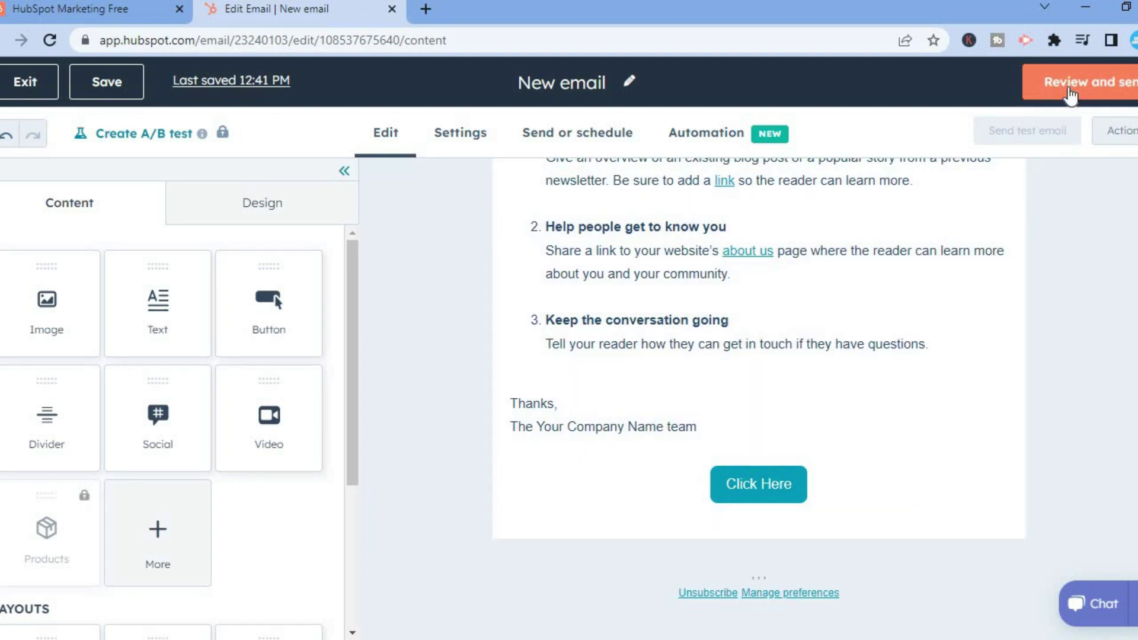
pyautogui.moveTo(1071, 95)
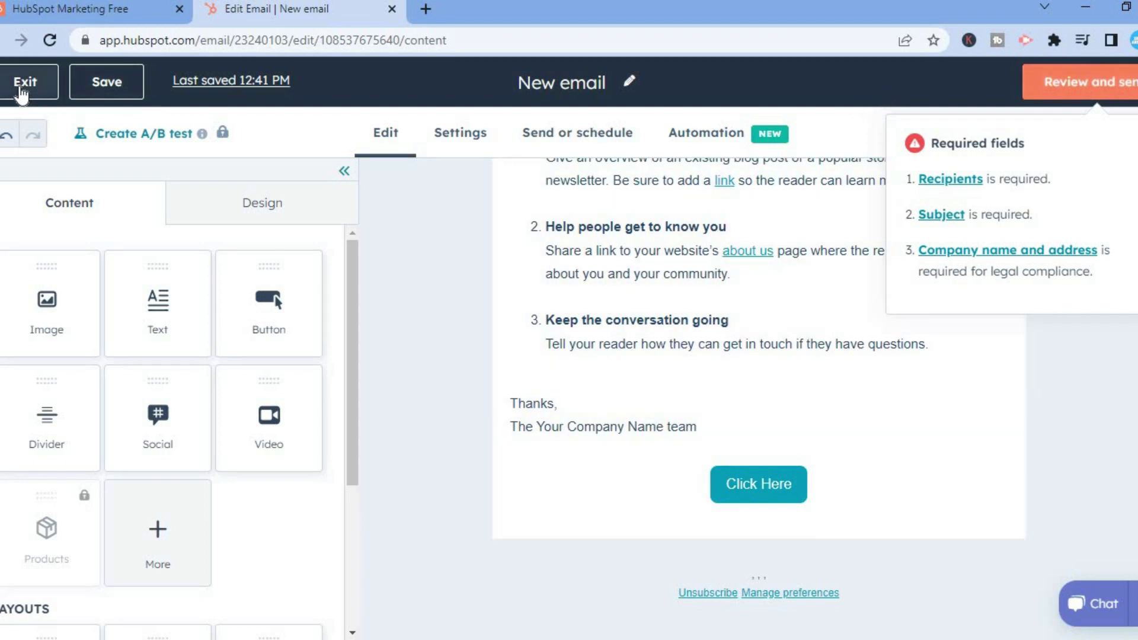
pyautogui.click(20, 89)
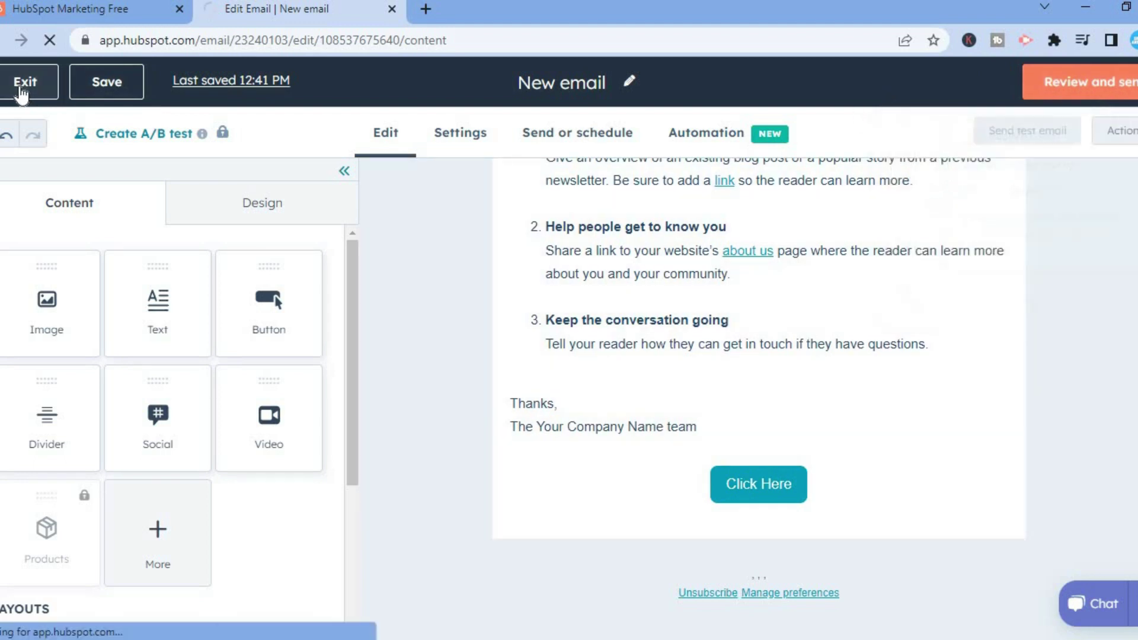